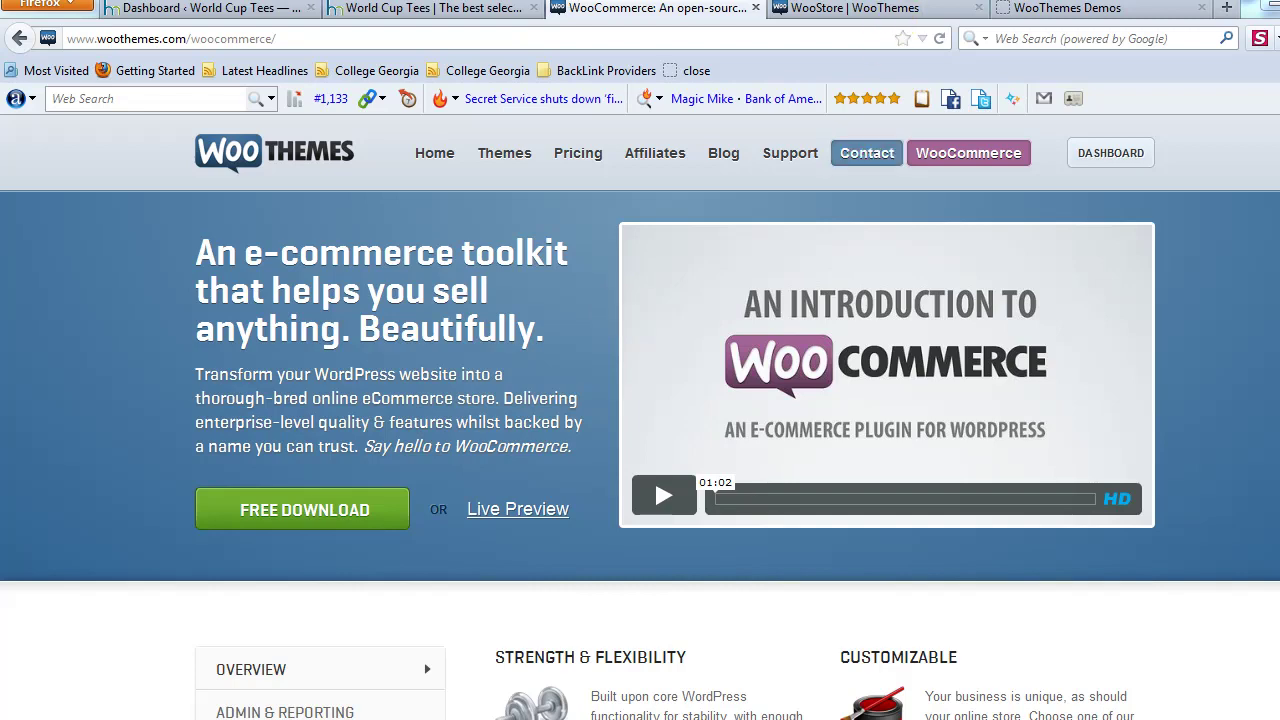
- View the WooStore theme page on WooThemes, then return to the World Cup Tees storefront
left_click(855, 8)
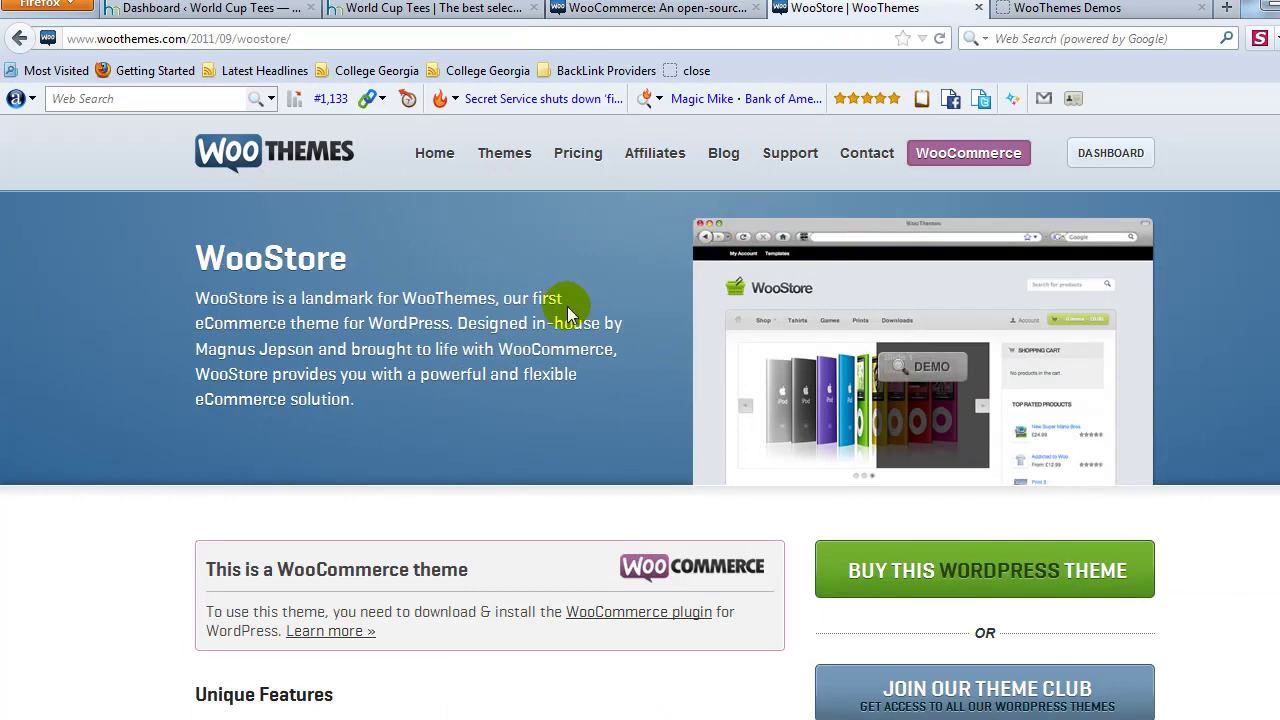
left_click(450, 10)
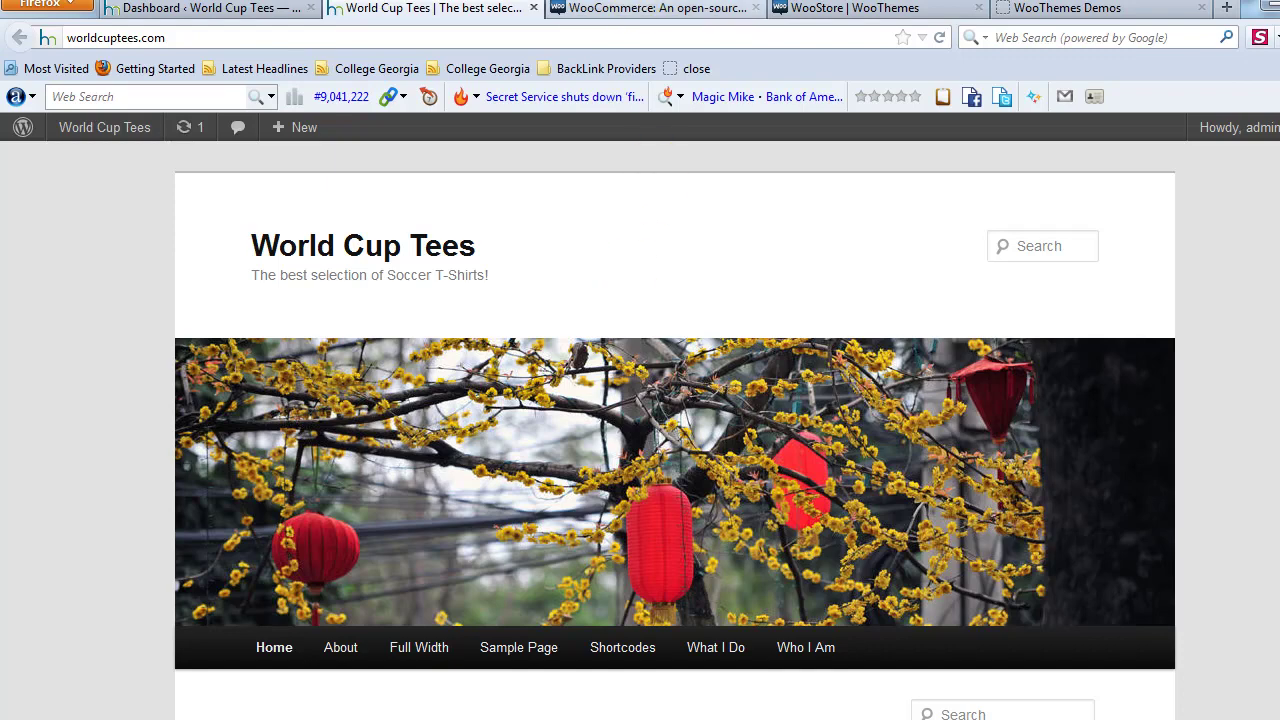
- Return to the WooCommerce plugin page on the WooThemes website
left_click(660, 9)
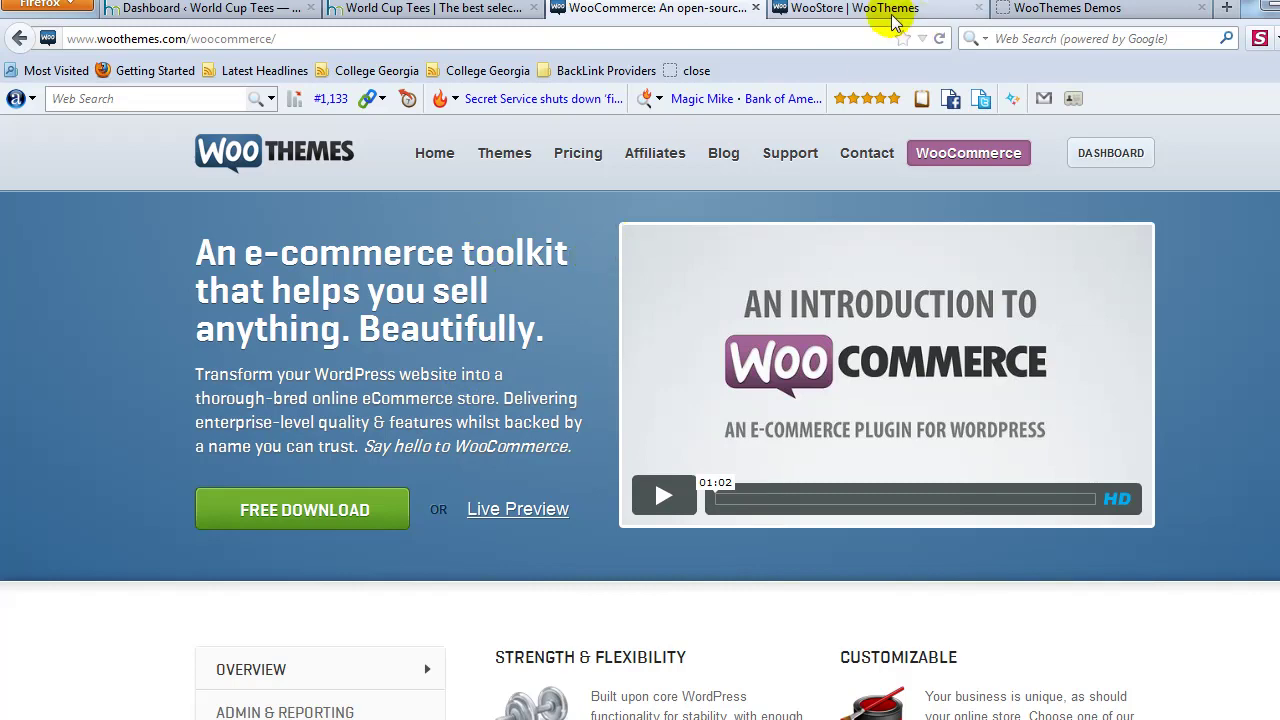
- Look at the WooStore theme page, then go back to the WooCommerce plugin introduction
left_click(858, 12)
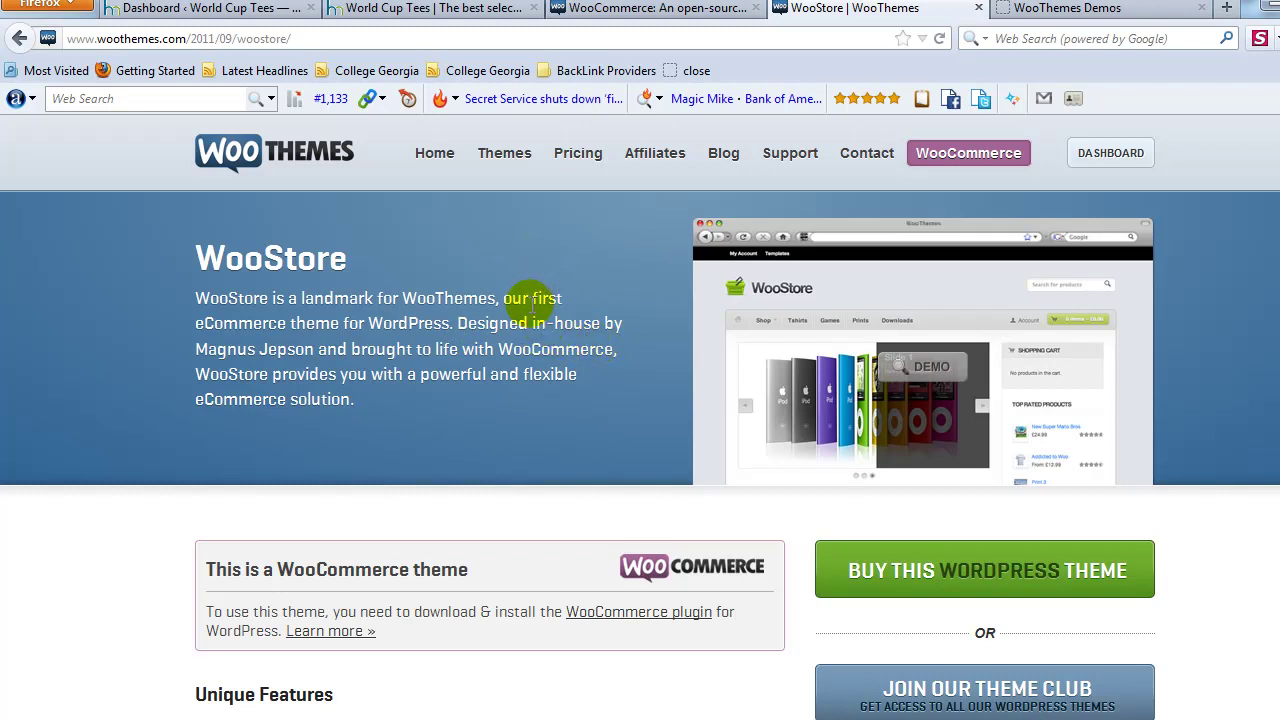
left_click(606, 10)
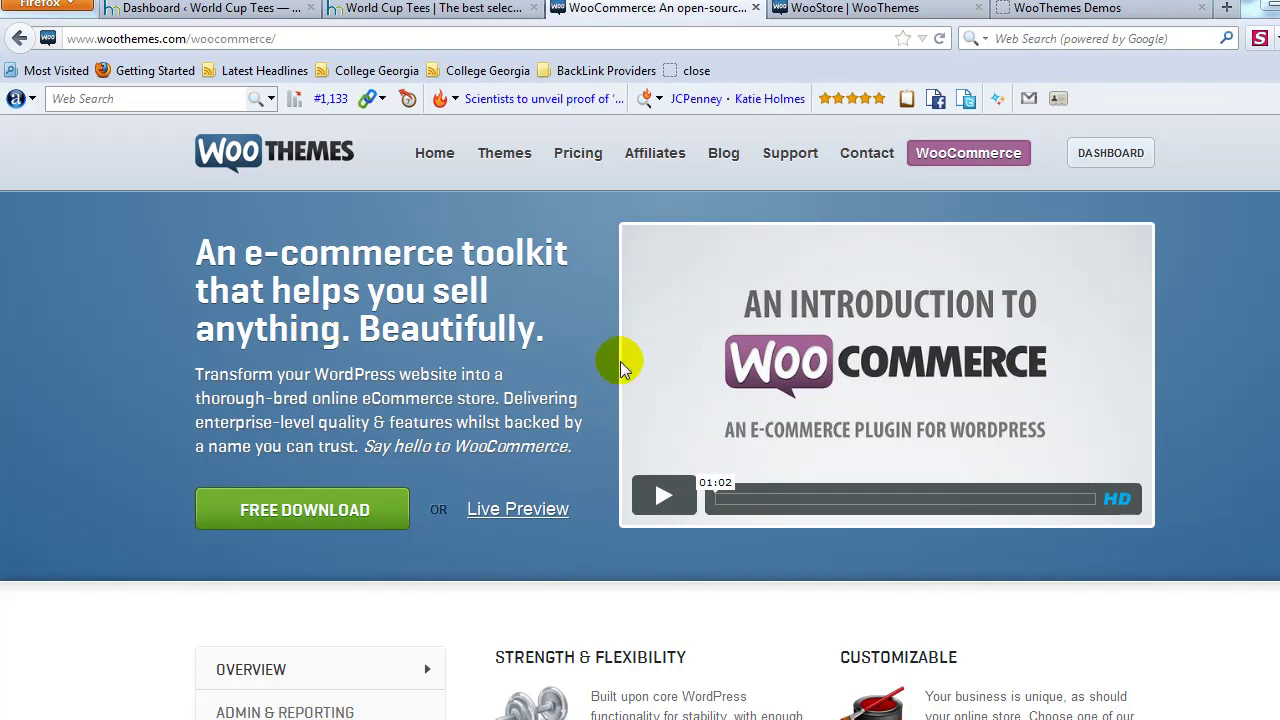
- Open the World Cup Tees admin dashboard and go to Plugins > Add New
left_click(380, 10)
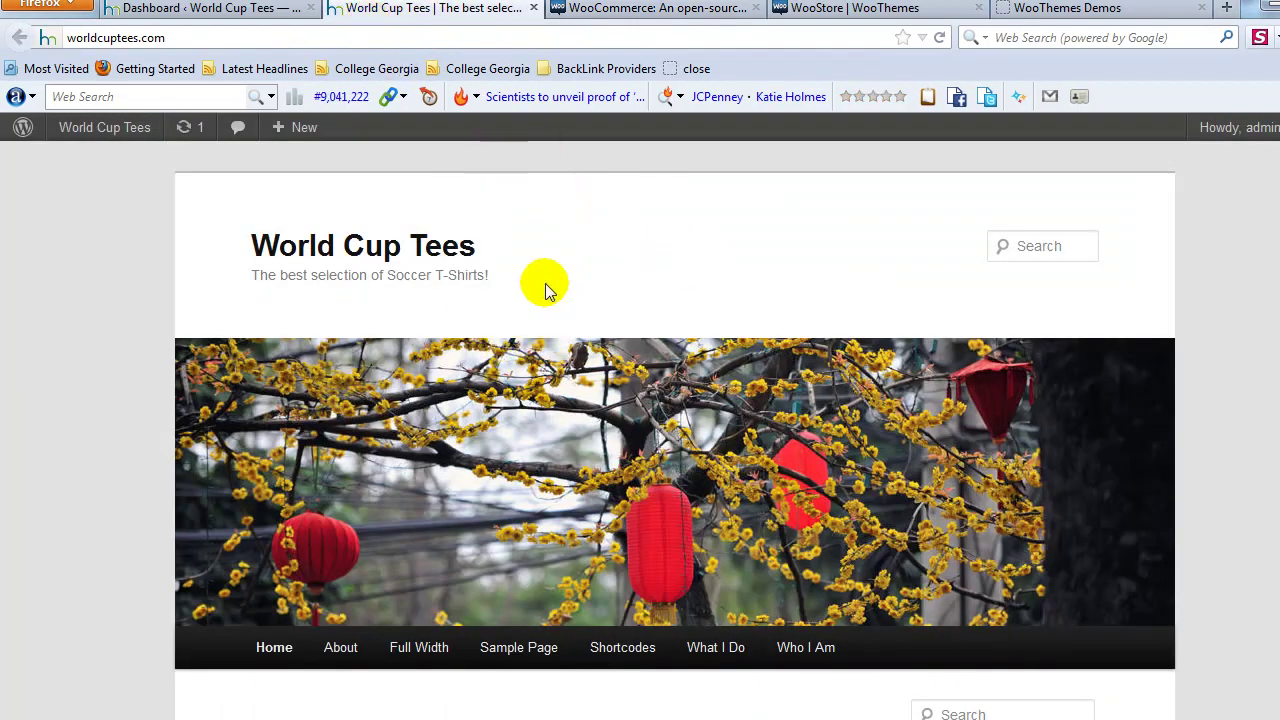
left_click(260, 10)
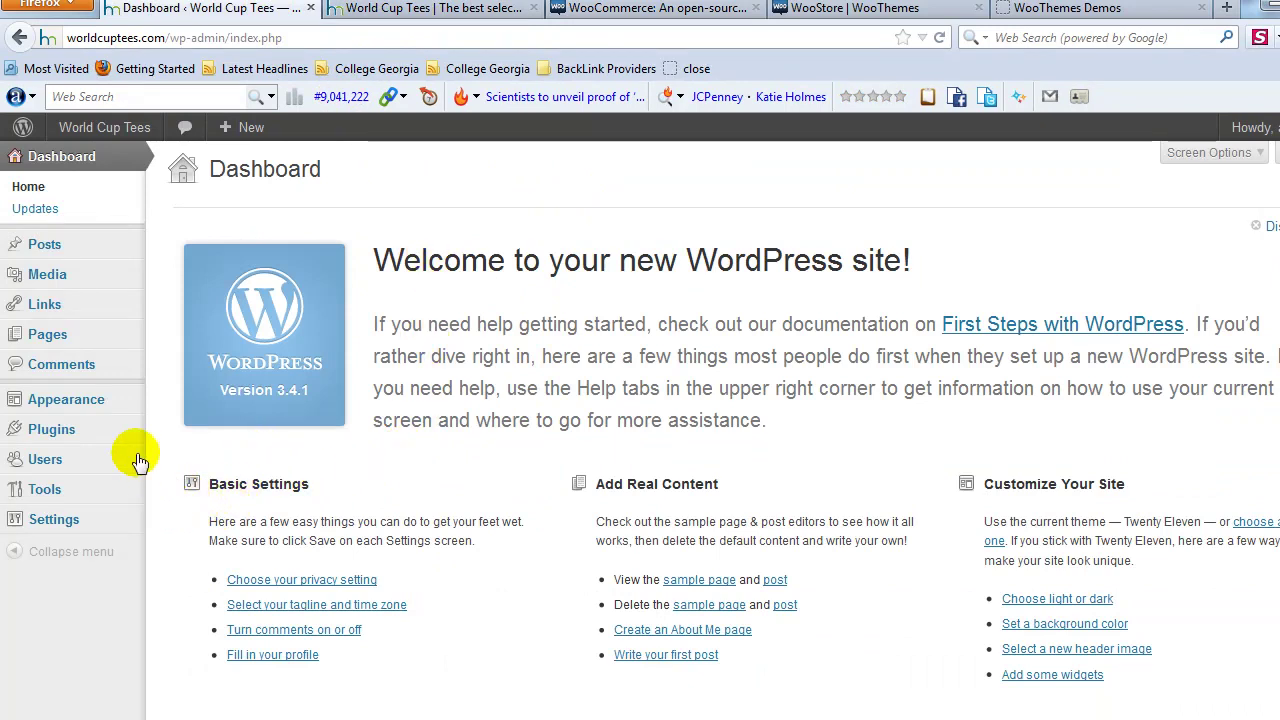
mouse_move(120, 432)
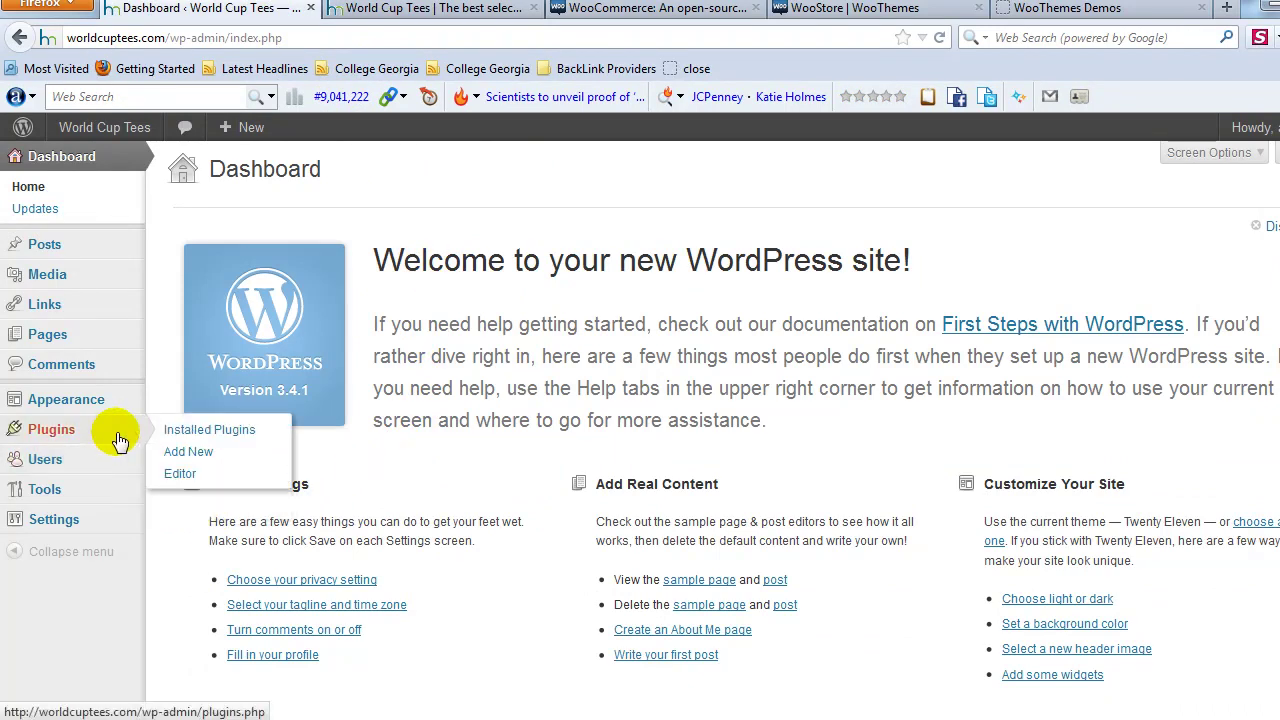
left_click(214, 452)
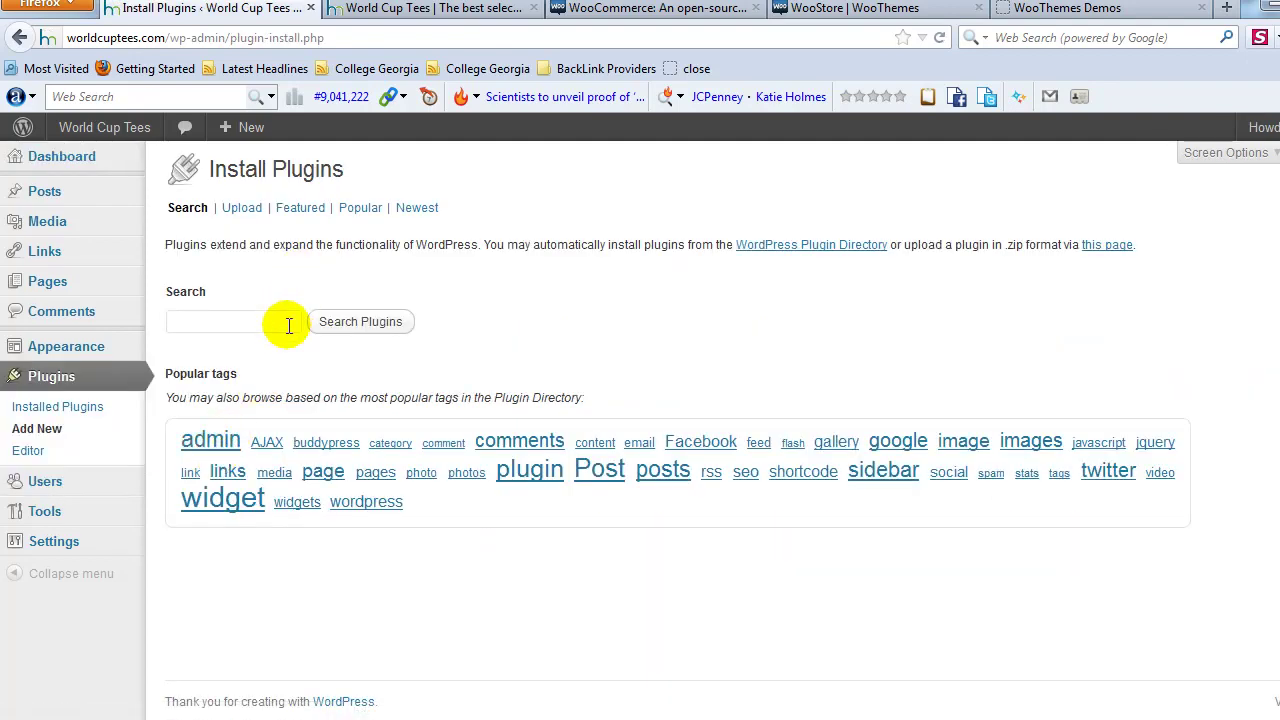
- Search the plugin directory for 'woocommerce' to find WooCommerce 1.5.8
left_click(270, 326)
type("woo")
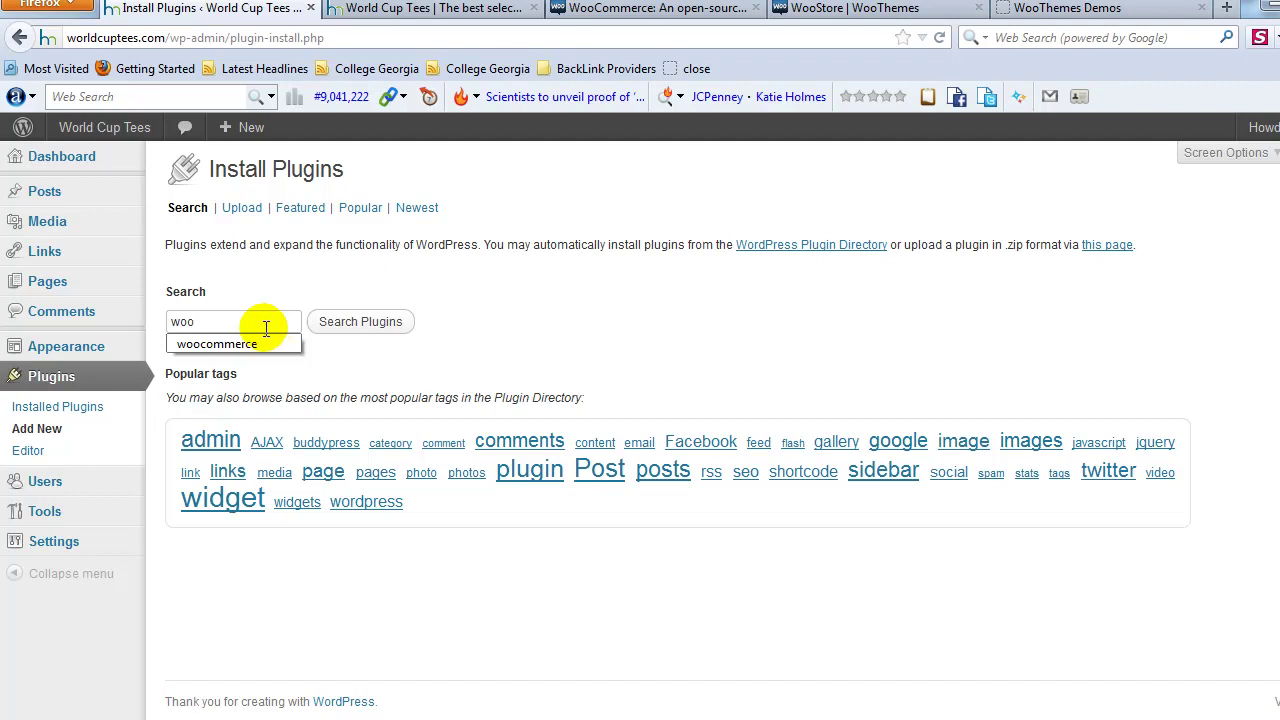
left_click(257, 343)
left_click(355, 338)
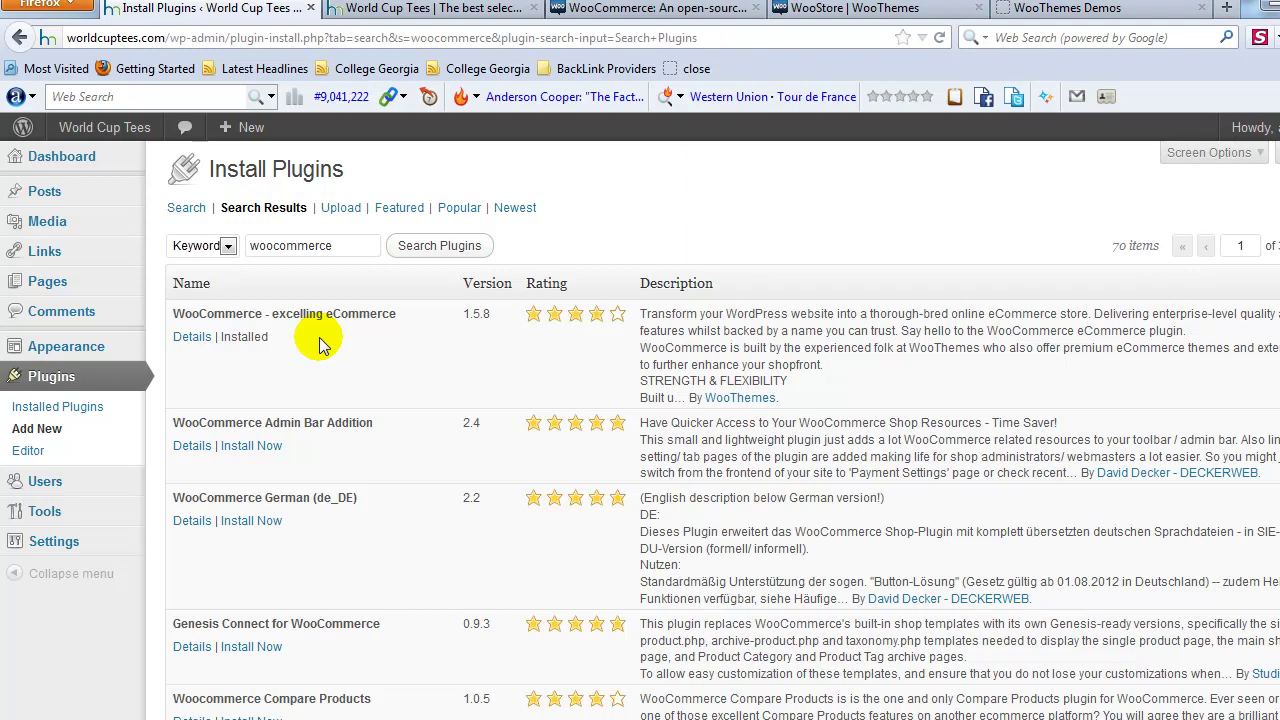
- Activate WooCommerce 1.5.8 from the Installed Plugins list
left_click(92, 409)
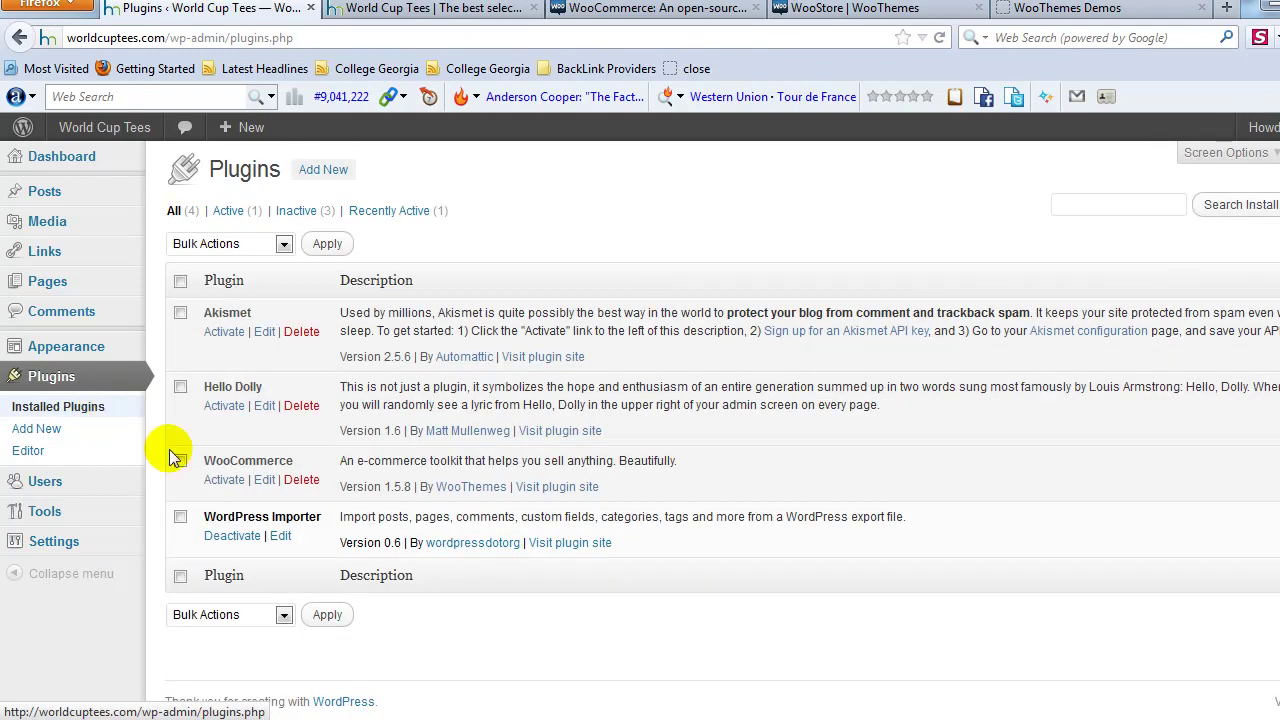
left_click(221, 482)
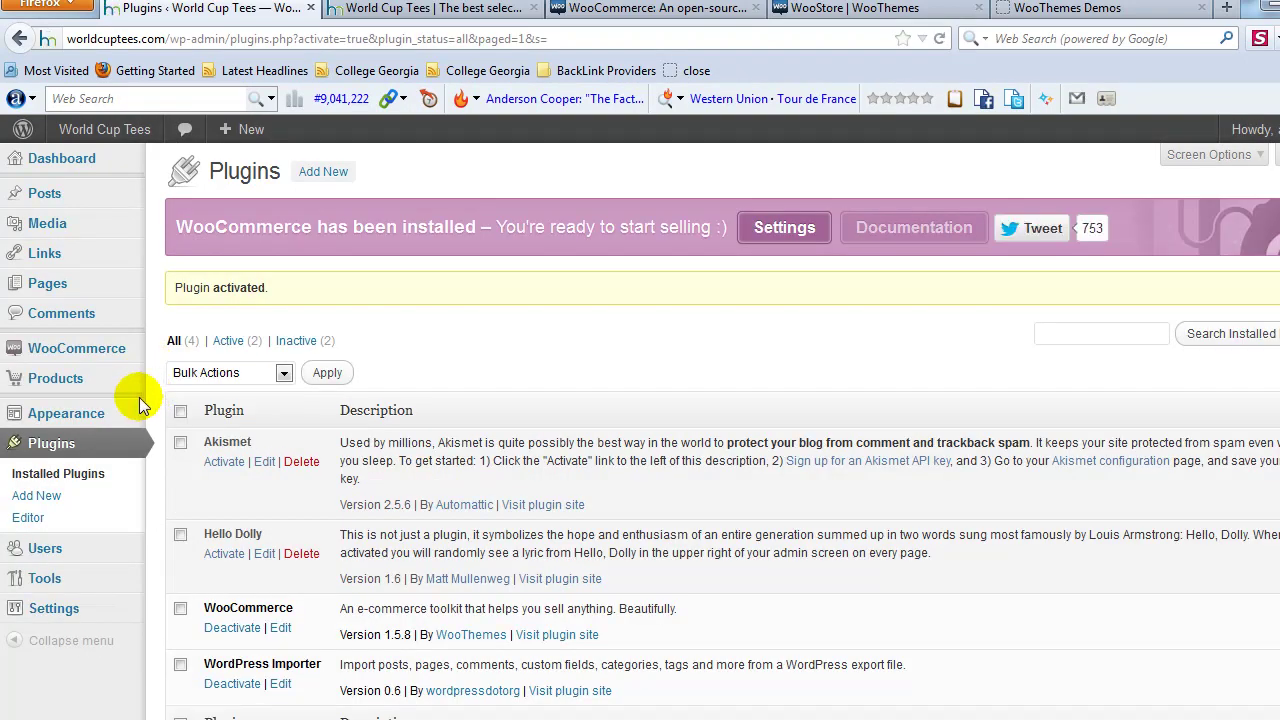
mouse_move(114, 398)
mouse_move(106, 346)
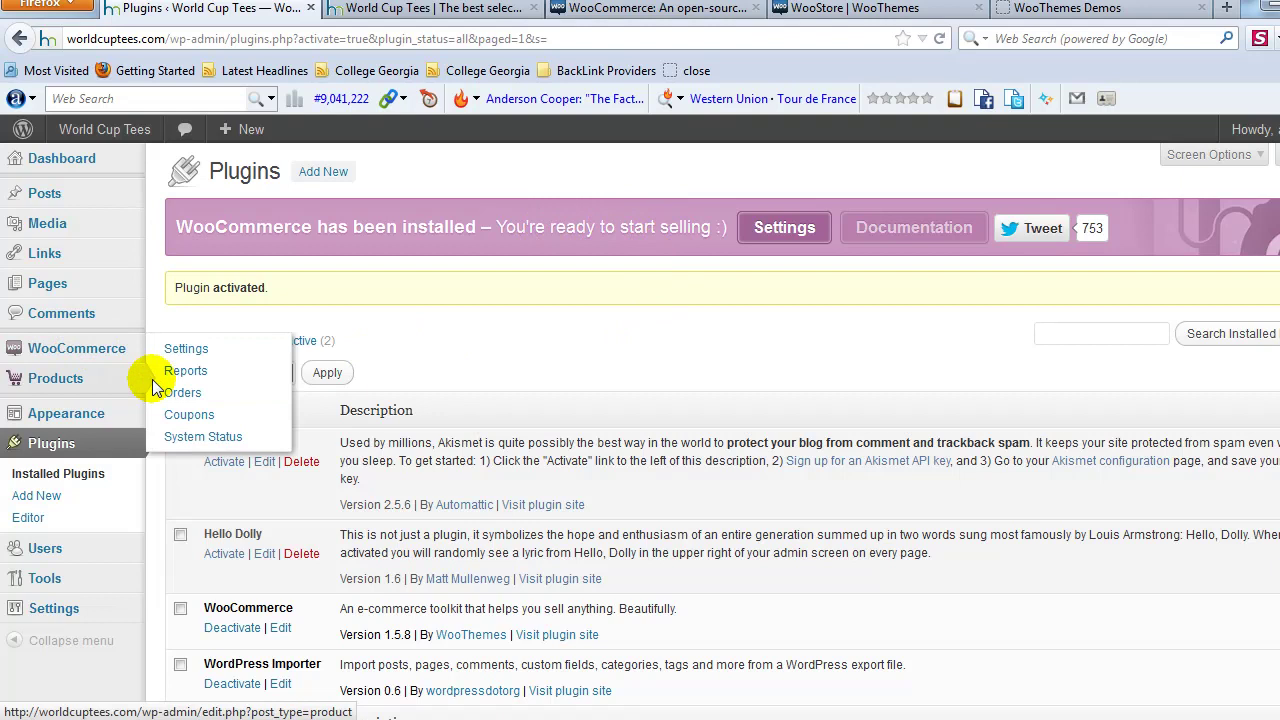
mouse_move(50, 382)
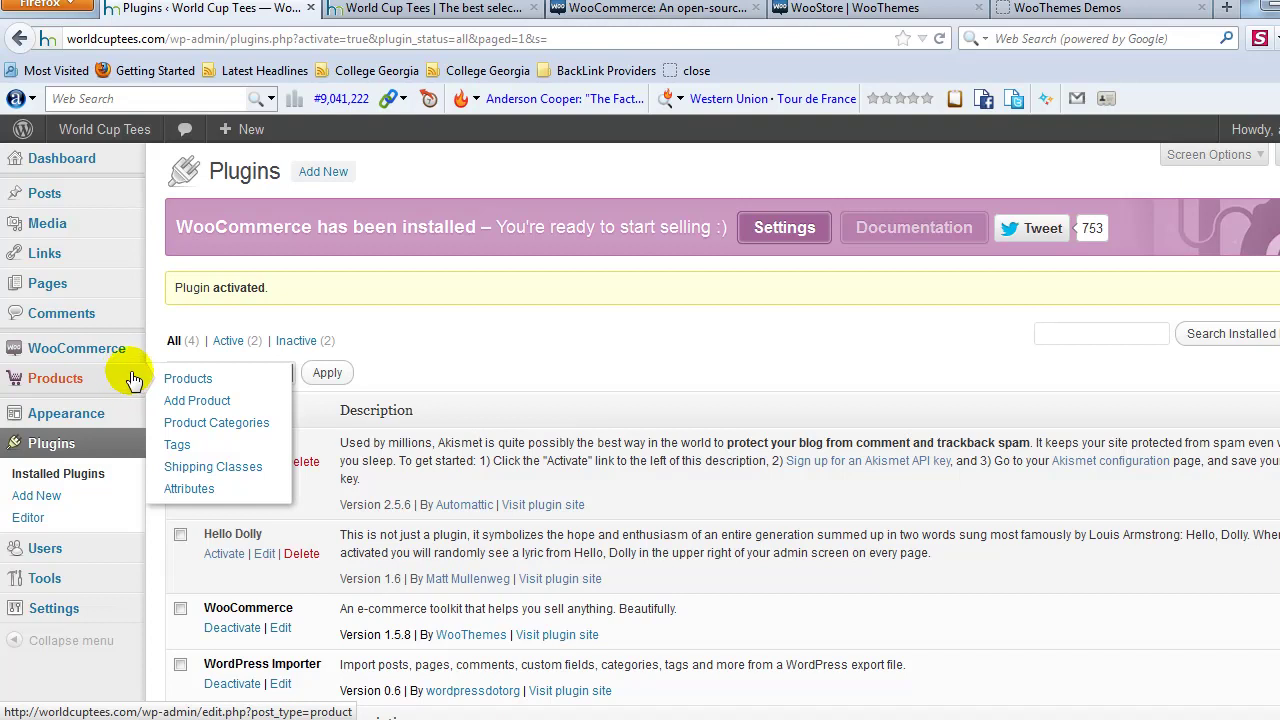
mouse_move(109, 192)
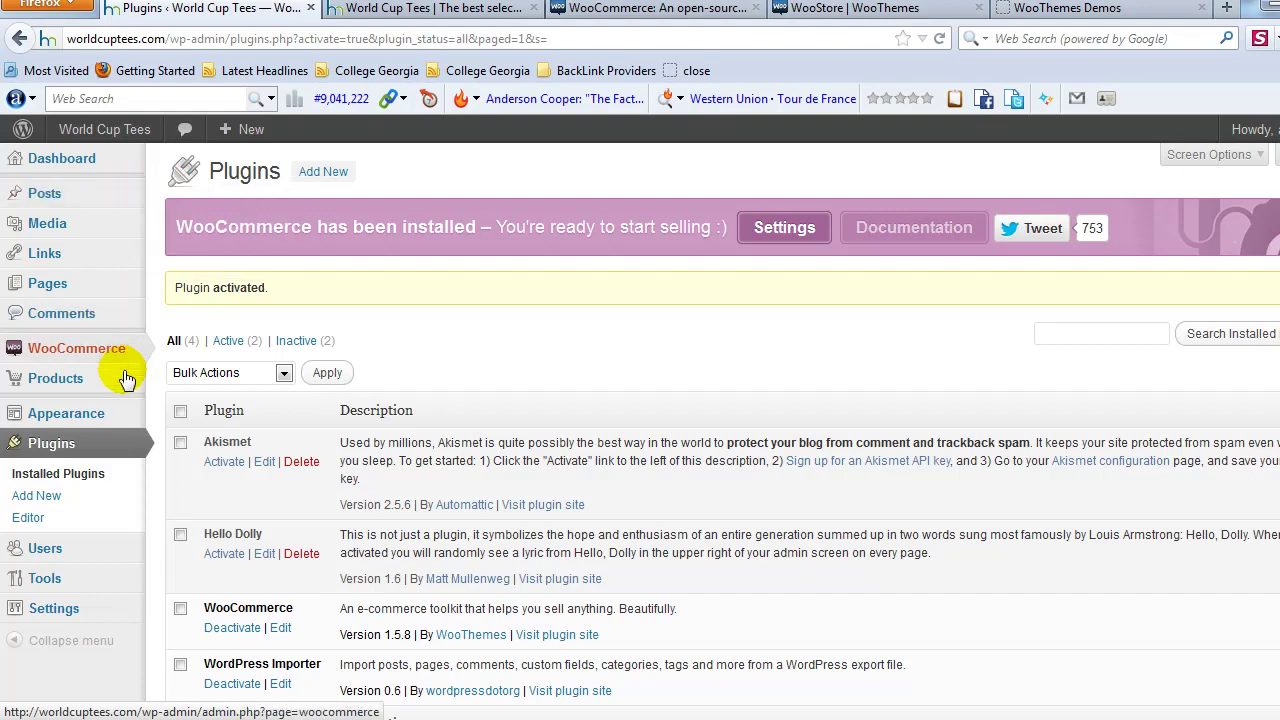
mouse_move(120, 377)
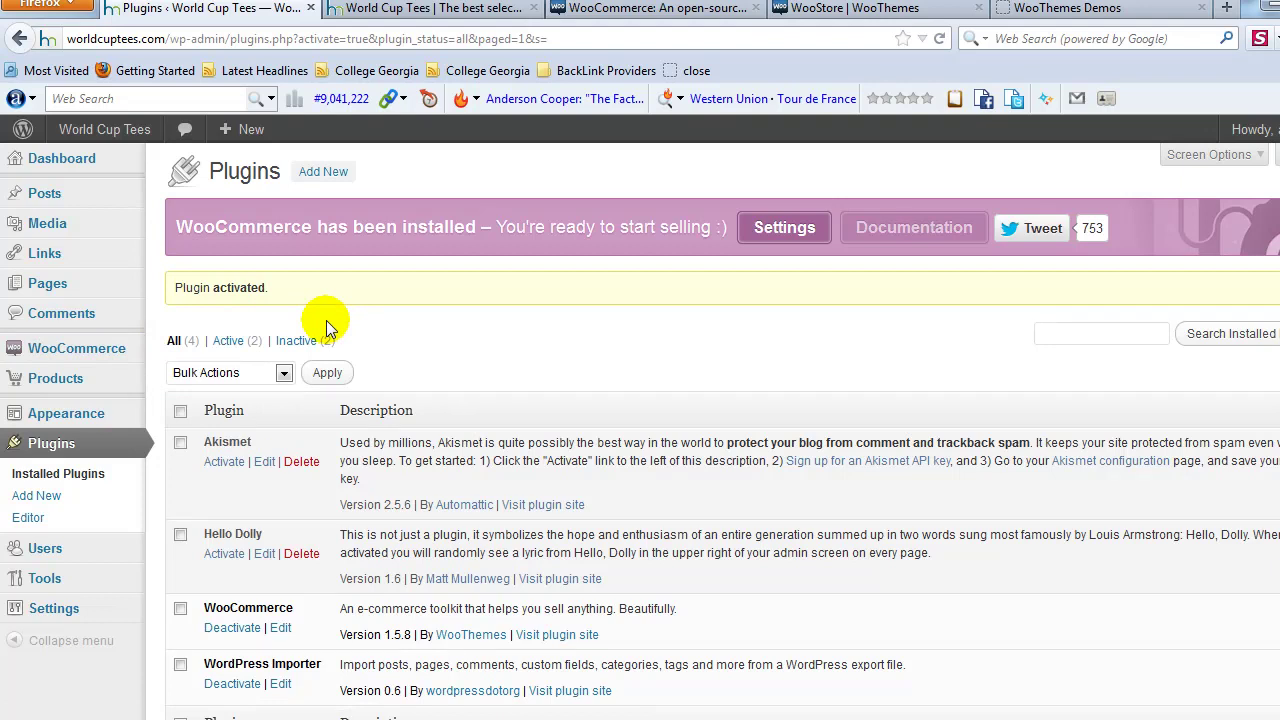
mouse_move(125, 347)
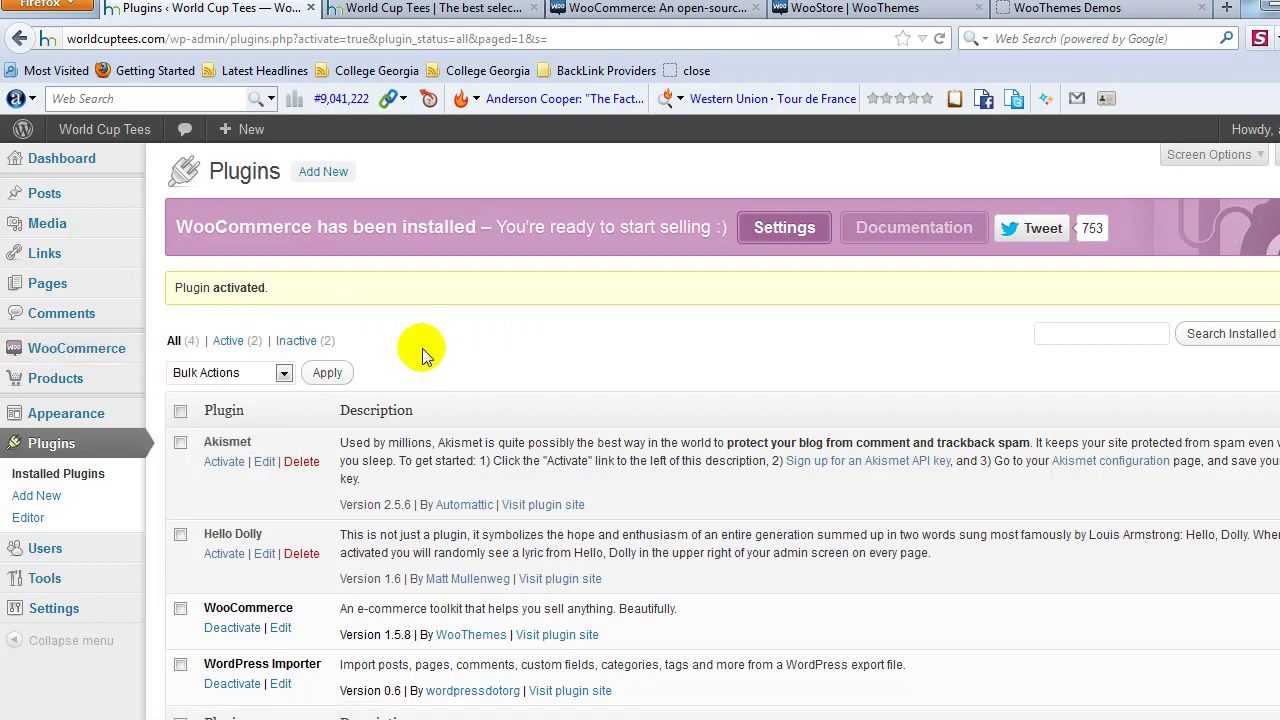
- Browse the WooStore demo's Featured and Recent T-shirt products, then return to the top slider
left_click(1045, 12)
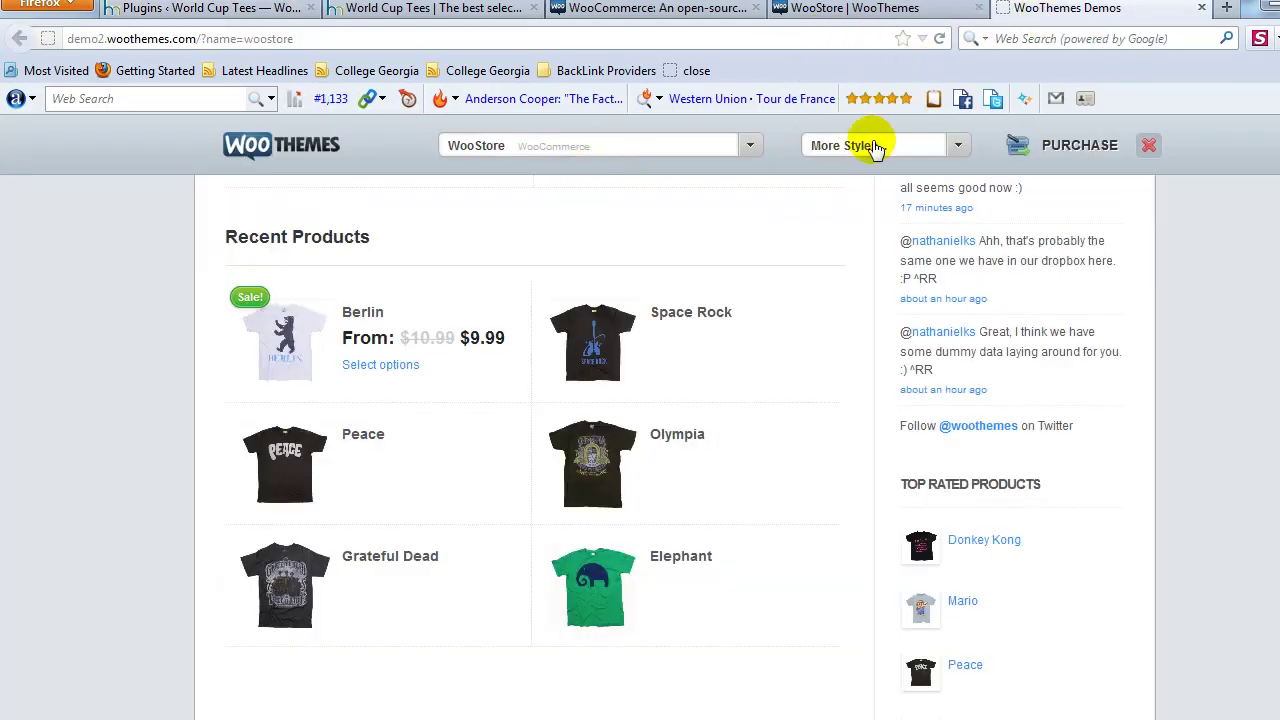
scroll(858, 422, "up", 3)
scroll(858, 422, "up", 6)
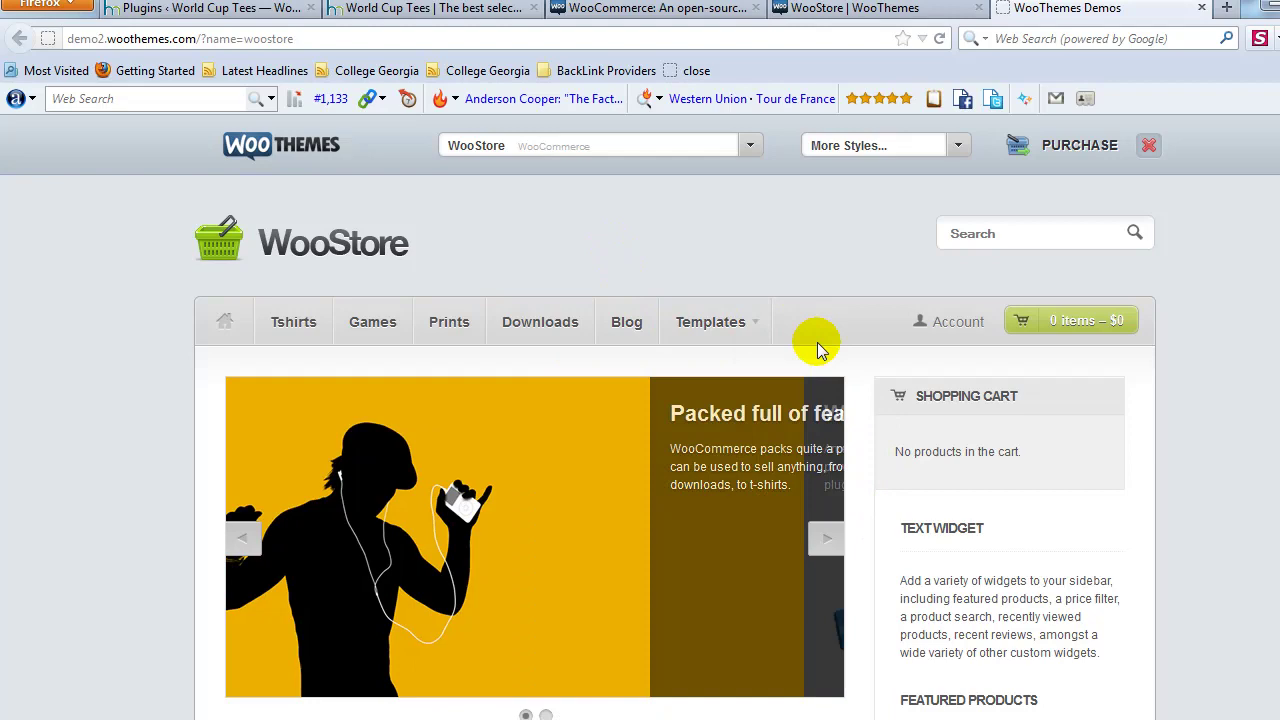
scroll(840, 360, "down", 4)
scroll(600, 440, "down", 3)
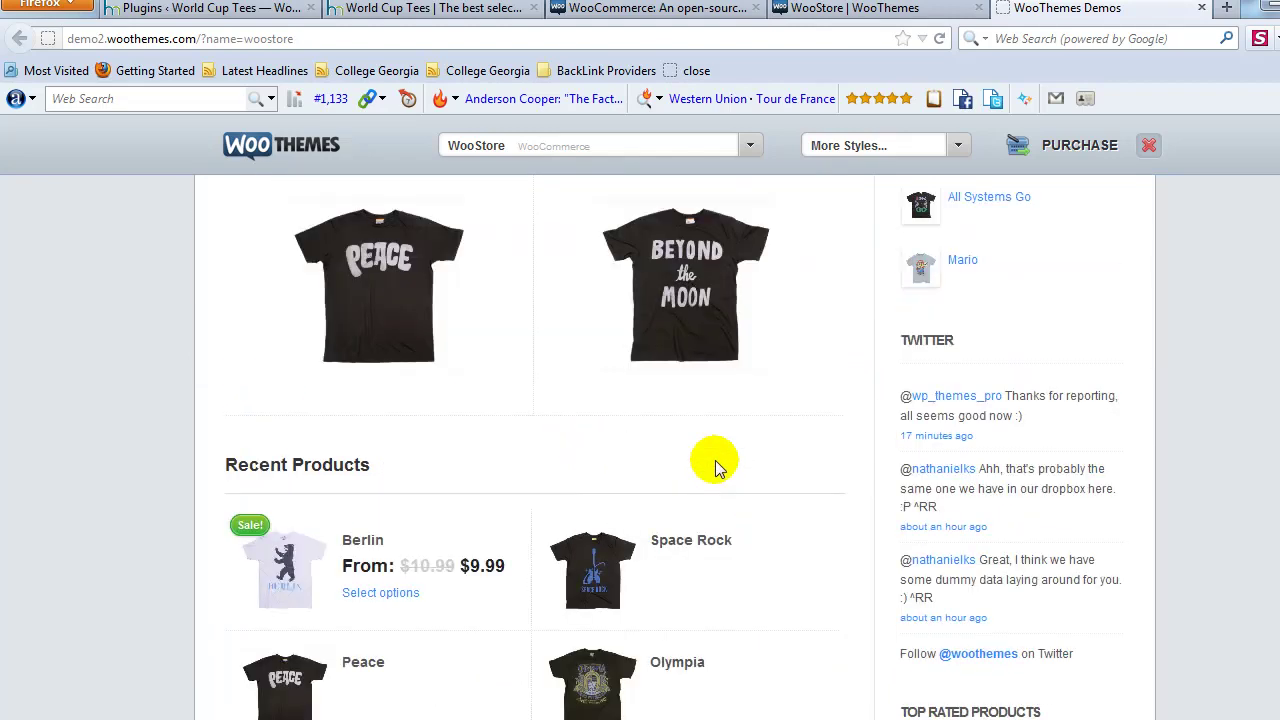
scroll(750, 400, "down", 3)
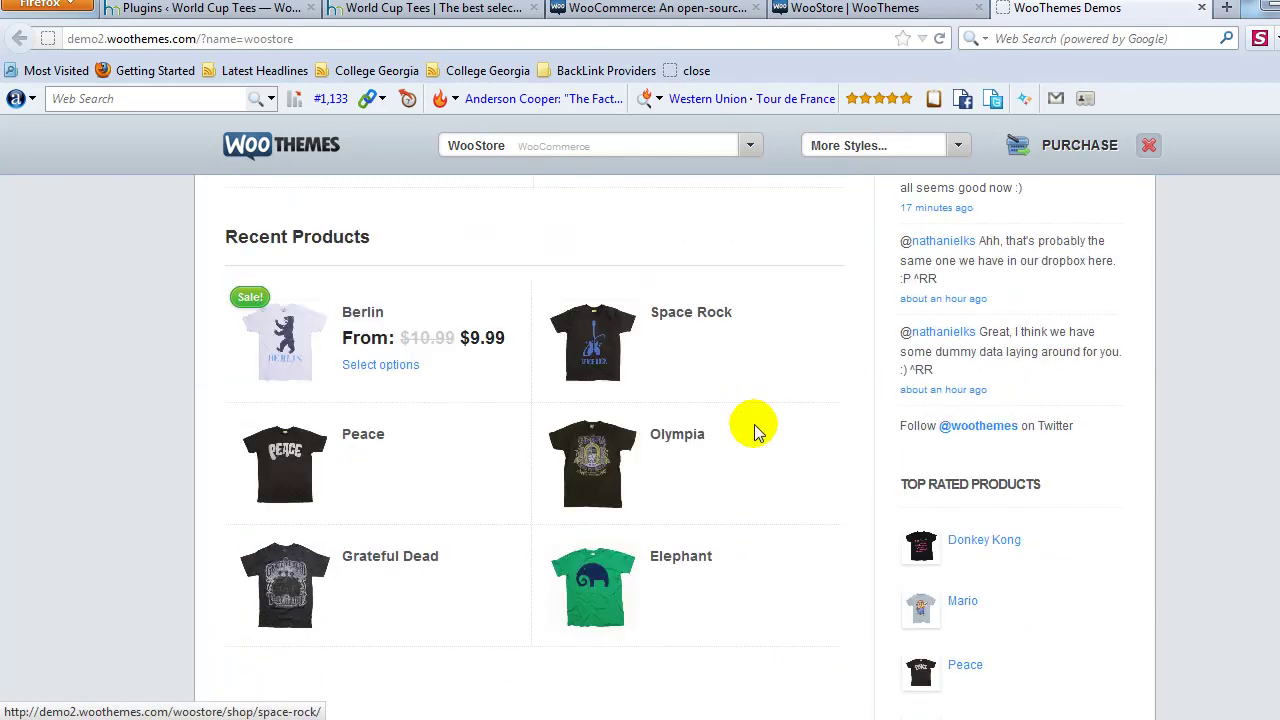
scroll(754, 430, "up", 10)
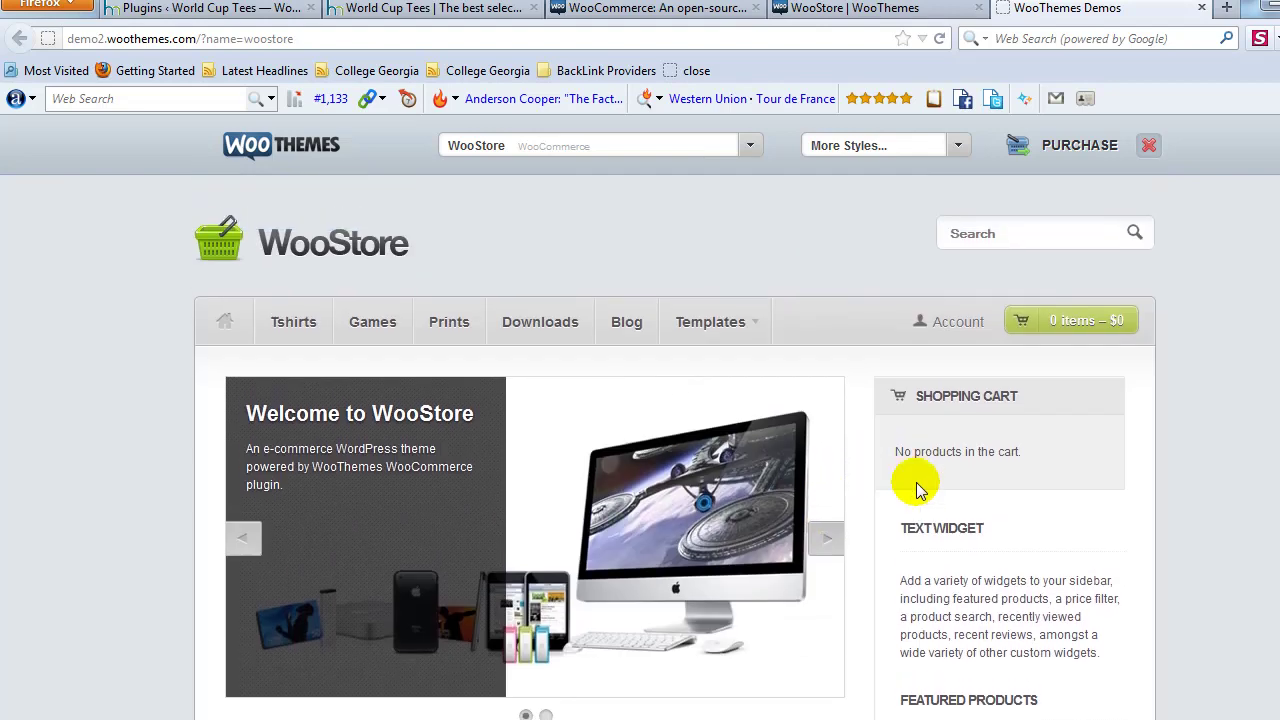
scroll(910, 487, "down", 5)
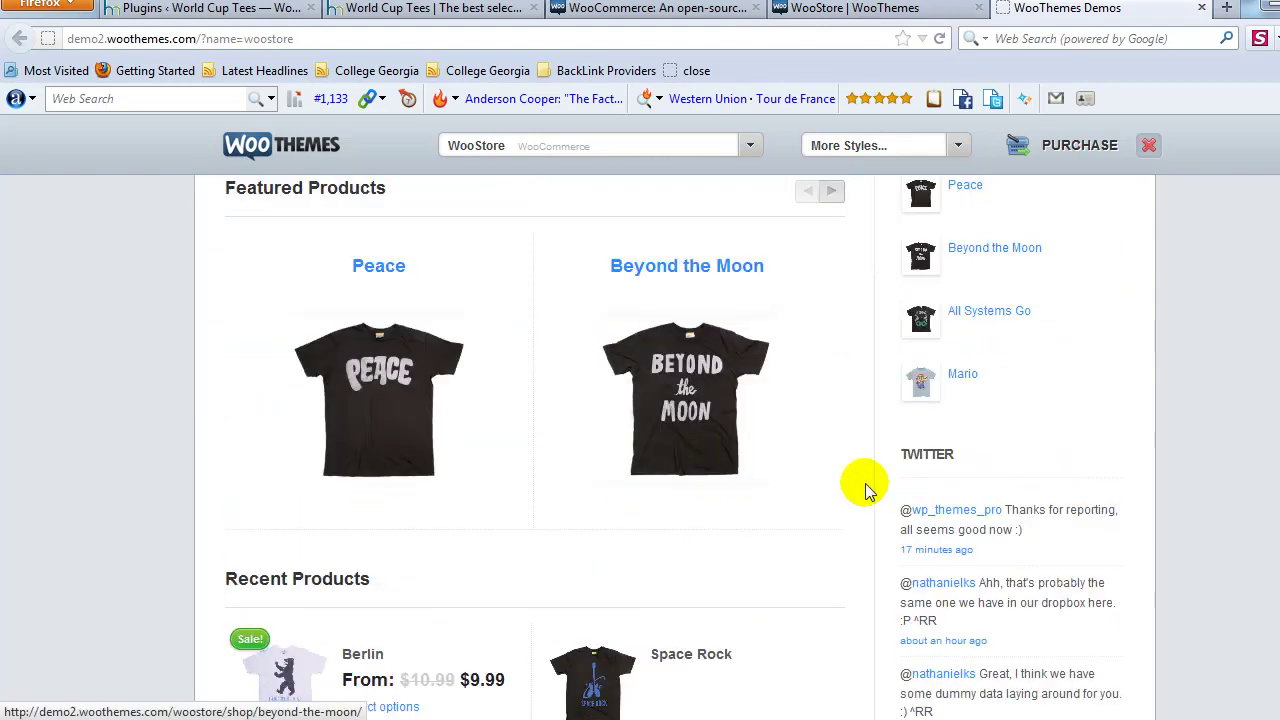
scroll(866, 491, "down", 2)
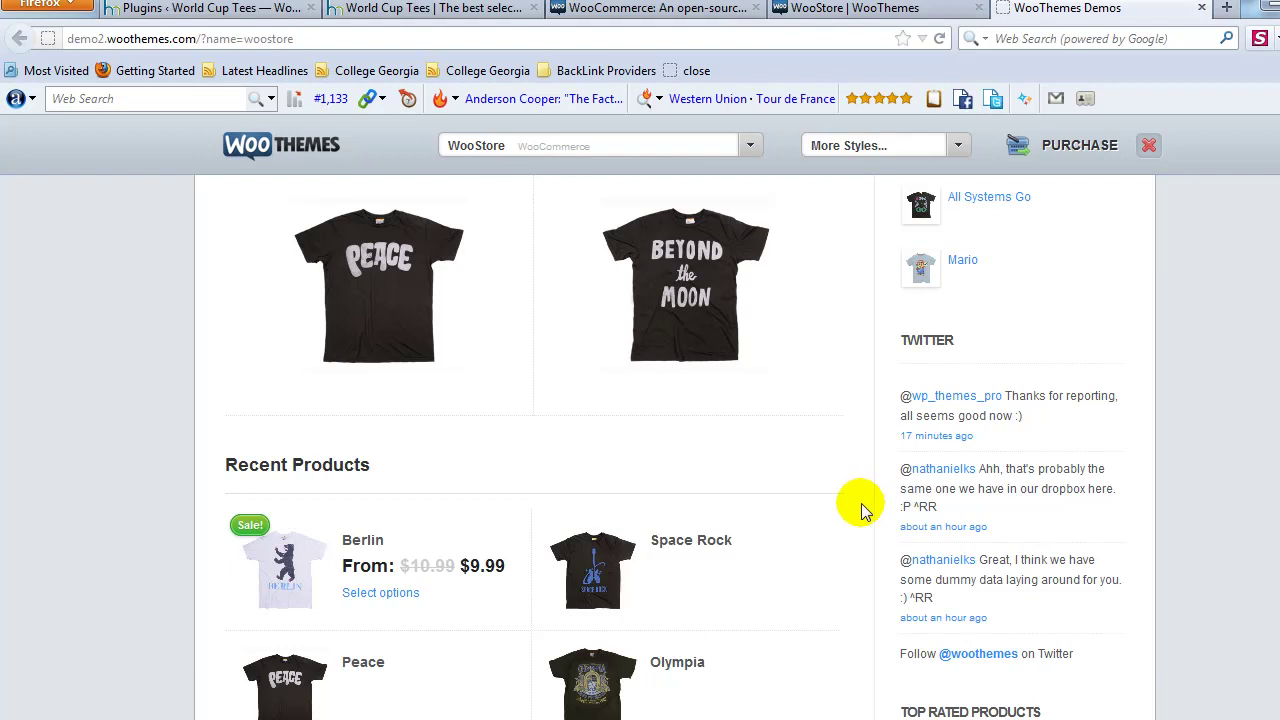
scroll(866, 508, "down", 4)
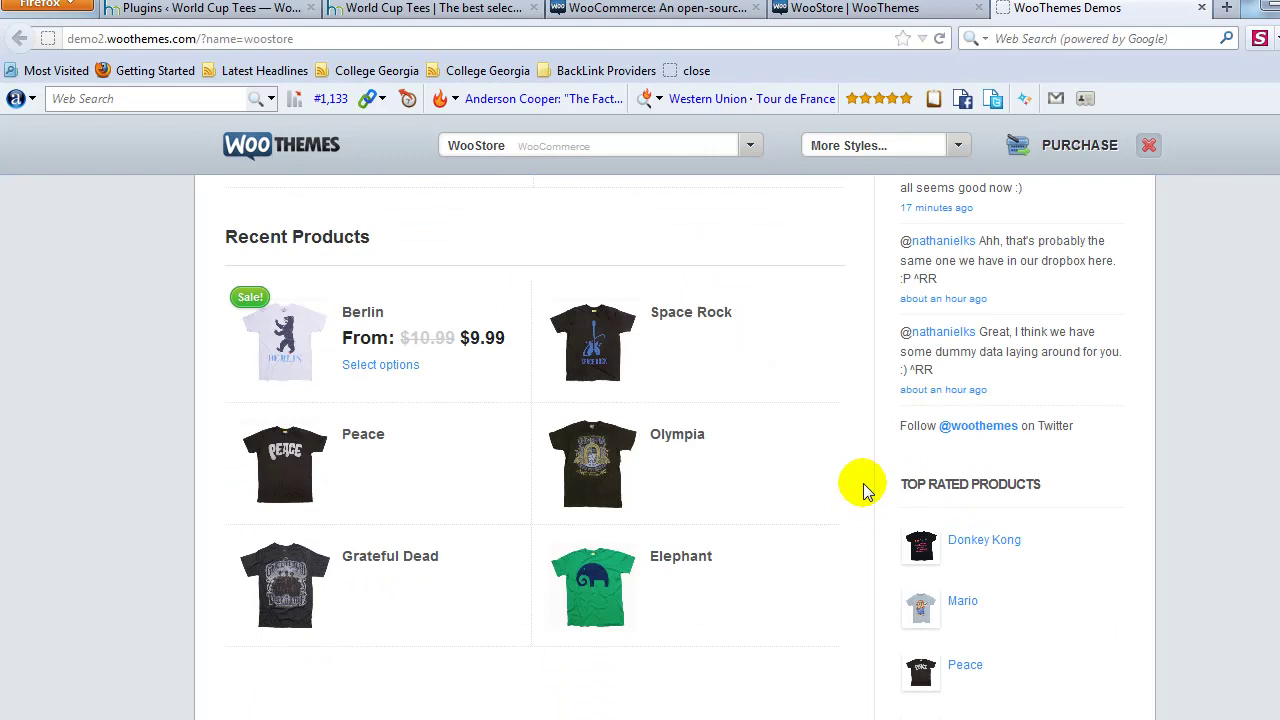
scroll(866, 505, "up", 14)
scroll(866, 498, "up", 1)
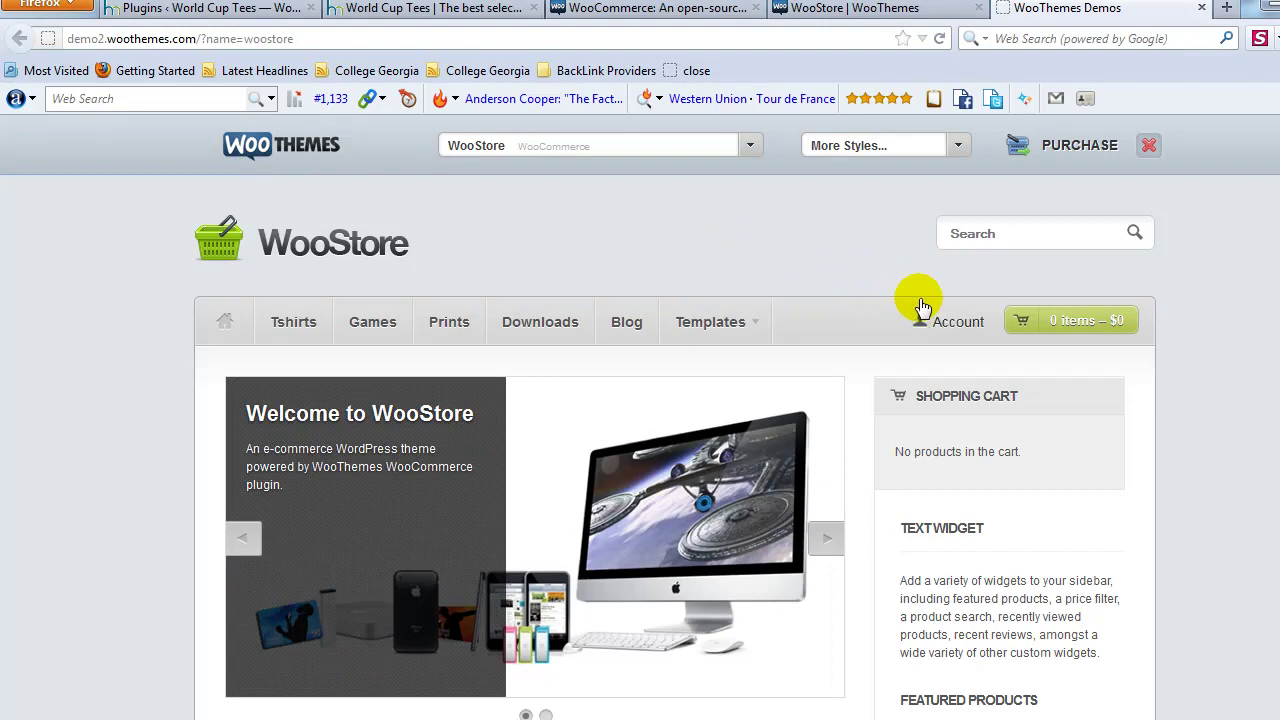
- Open the WooCommerce Themes catalogue from the WooThemes menu, then return to World Cup Tees
left_click(900, 8)
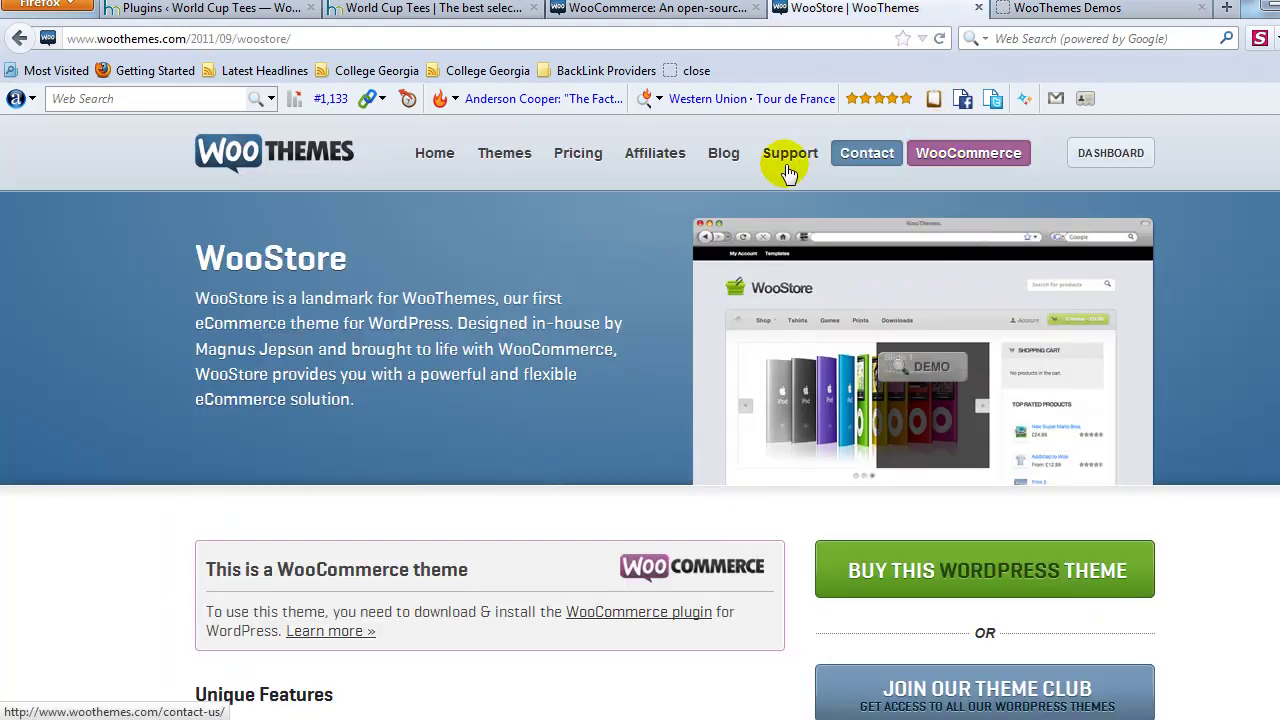
mouse_move(966, 151)
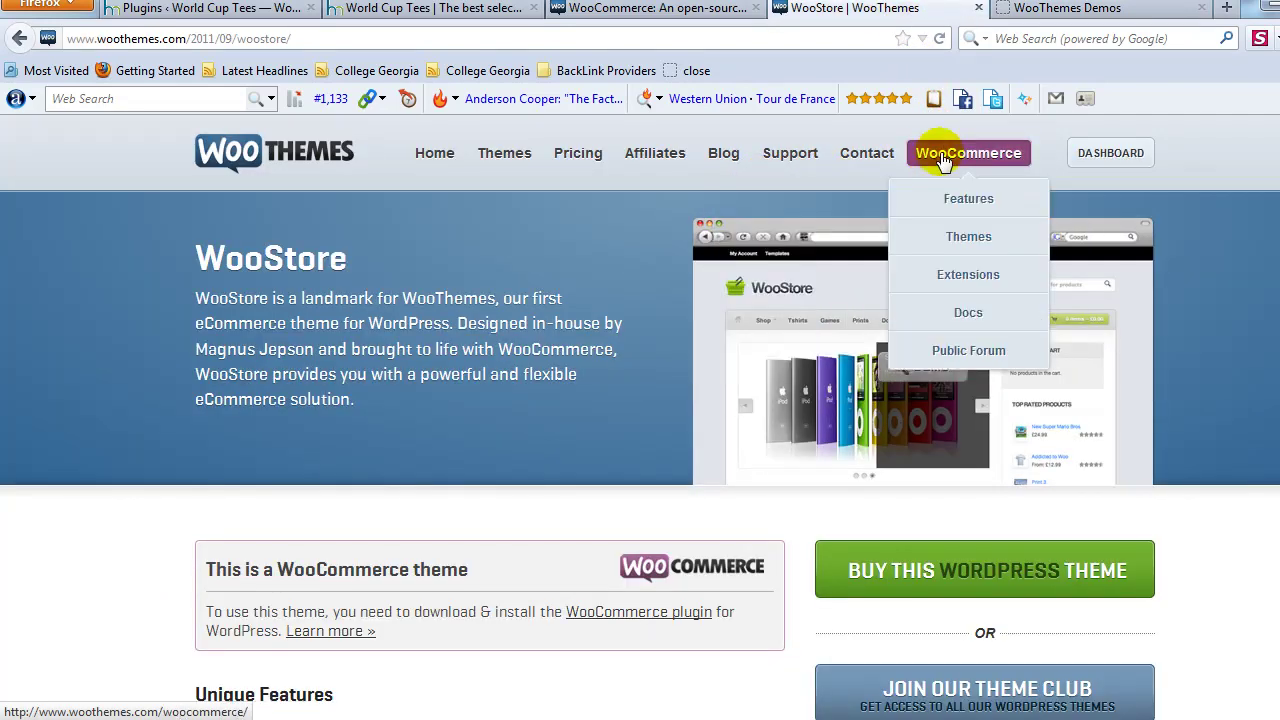
left_click(963, 242)
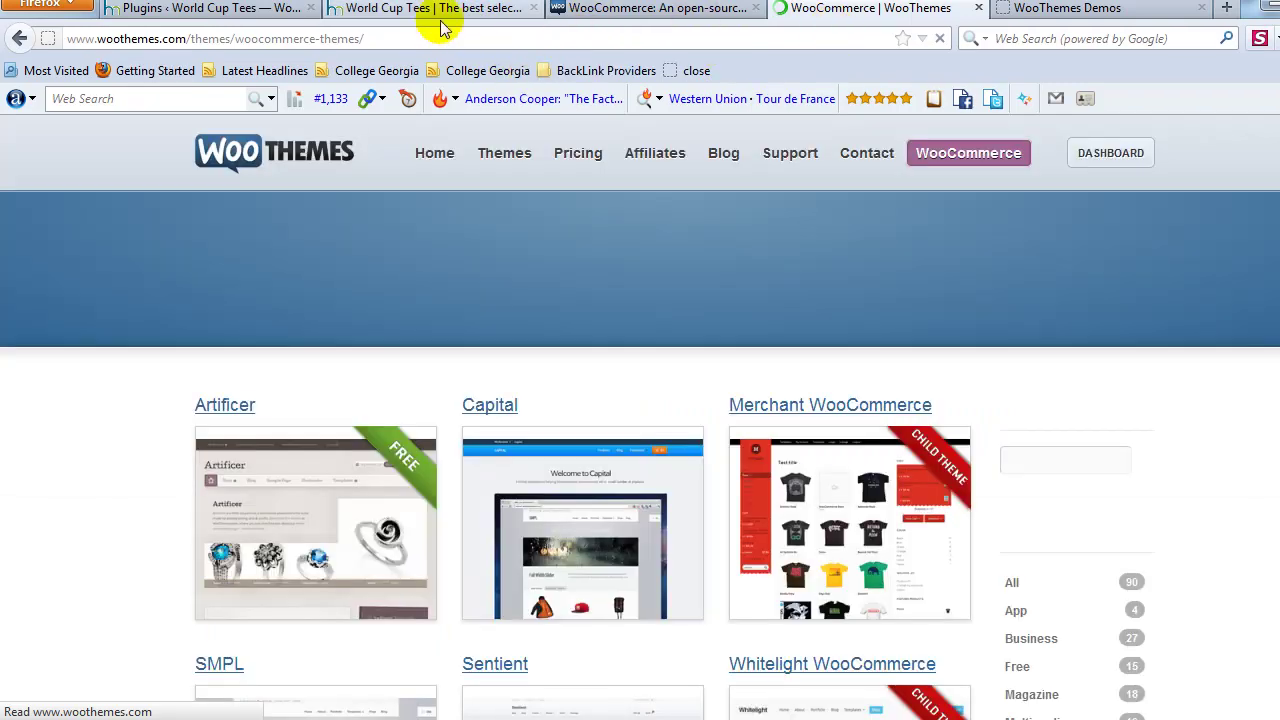
left_click(395, 10)
- Go from Appearance > Themes to Install Themes and bring up the .zip Upload form
left_click(210, 8)
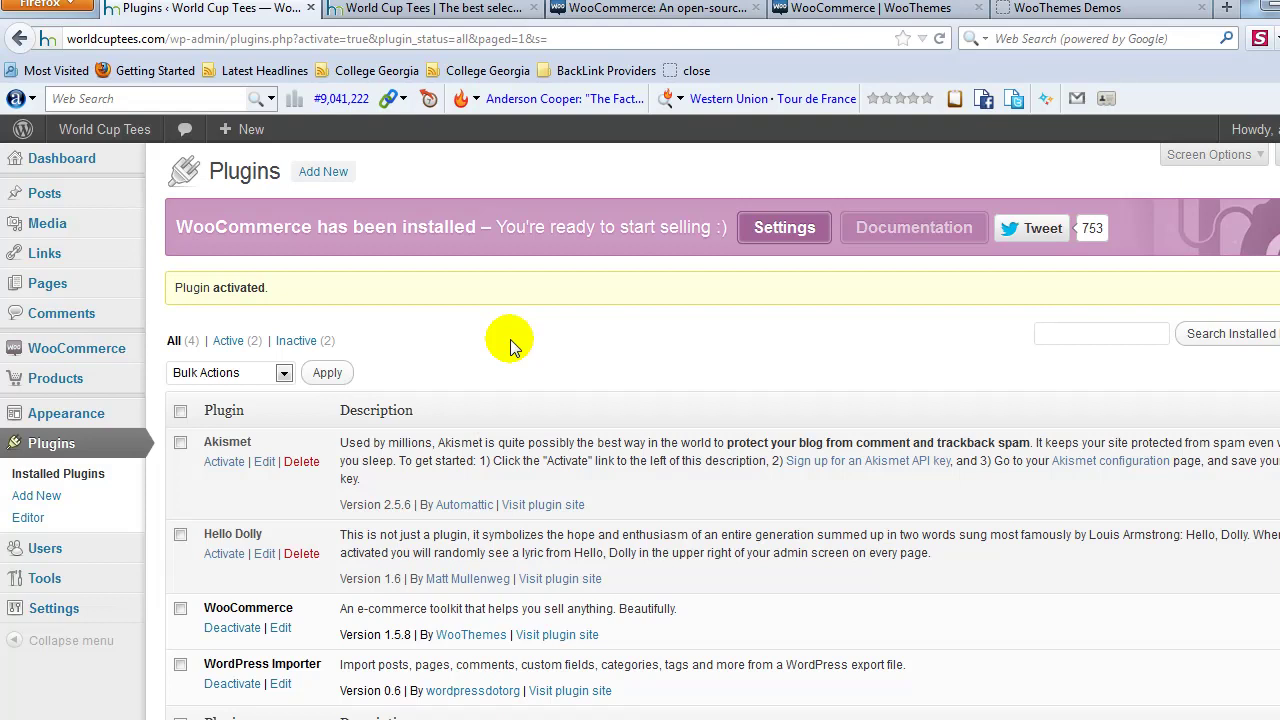
mouse_move(144, 416)
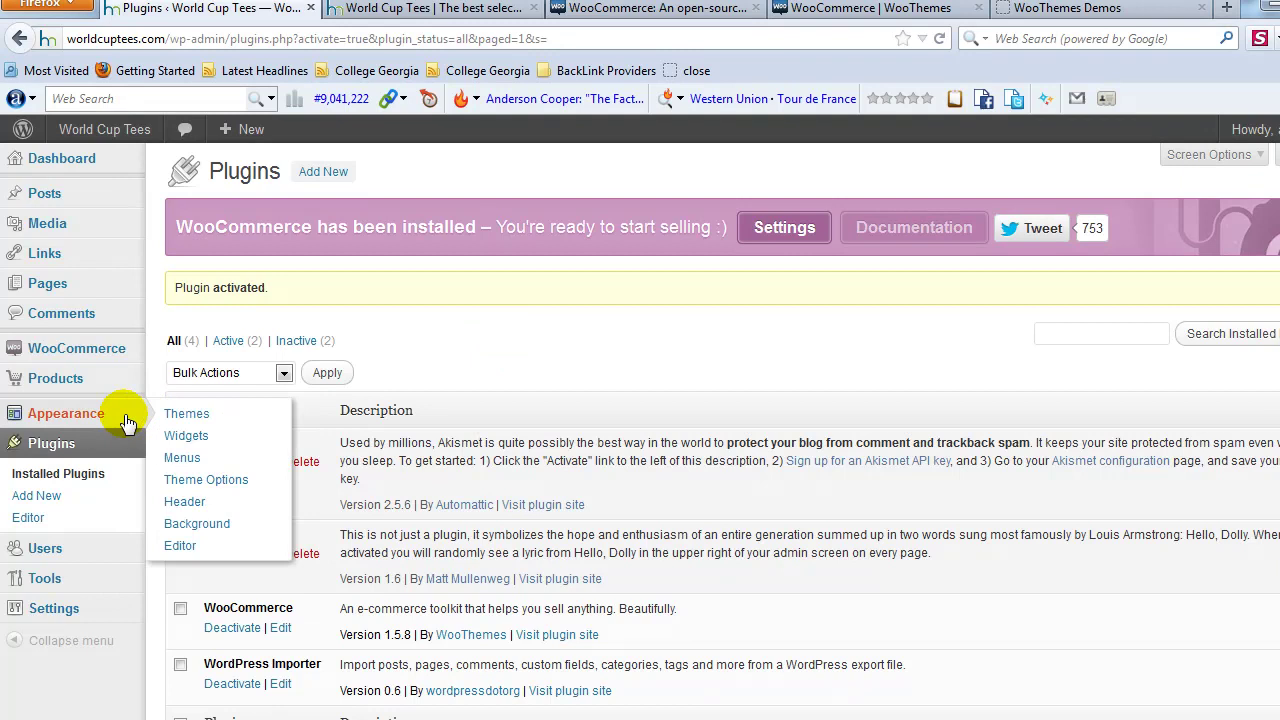
left_click(217, 420)
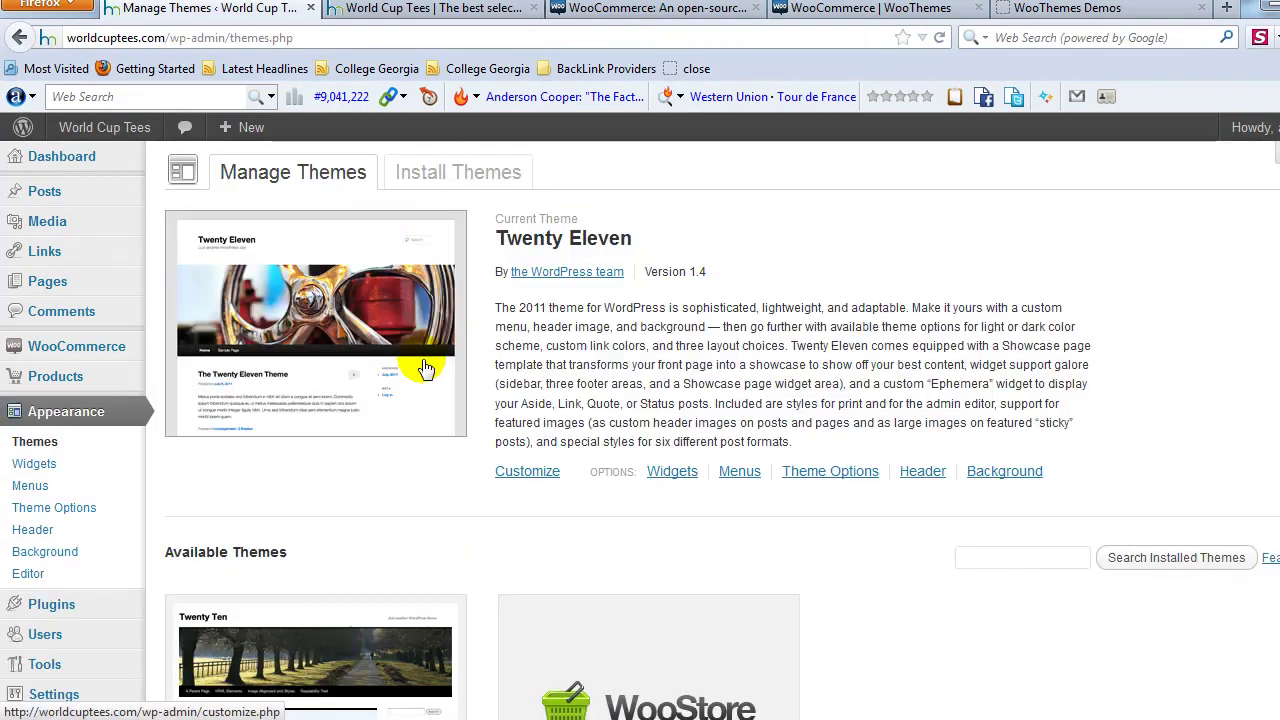
left_click(490, 173)
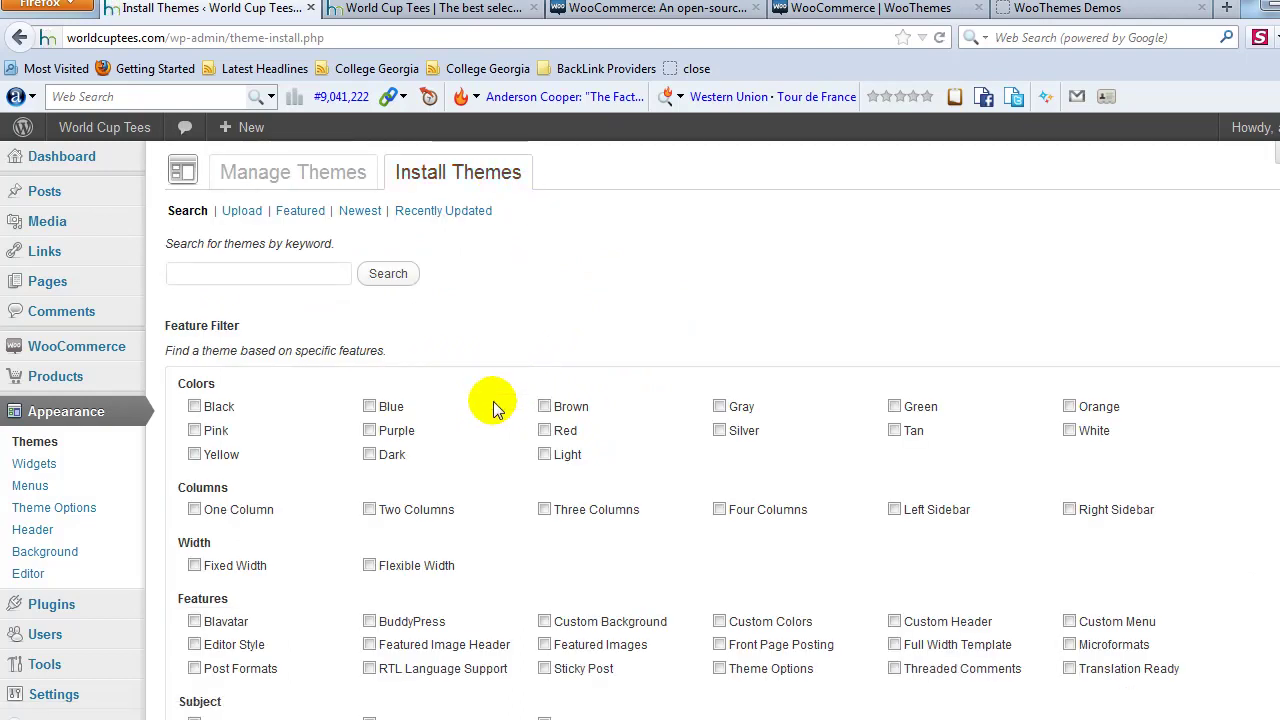
left_click(254, 216)
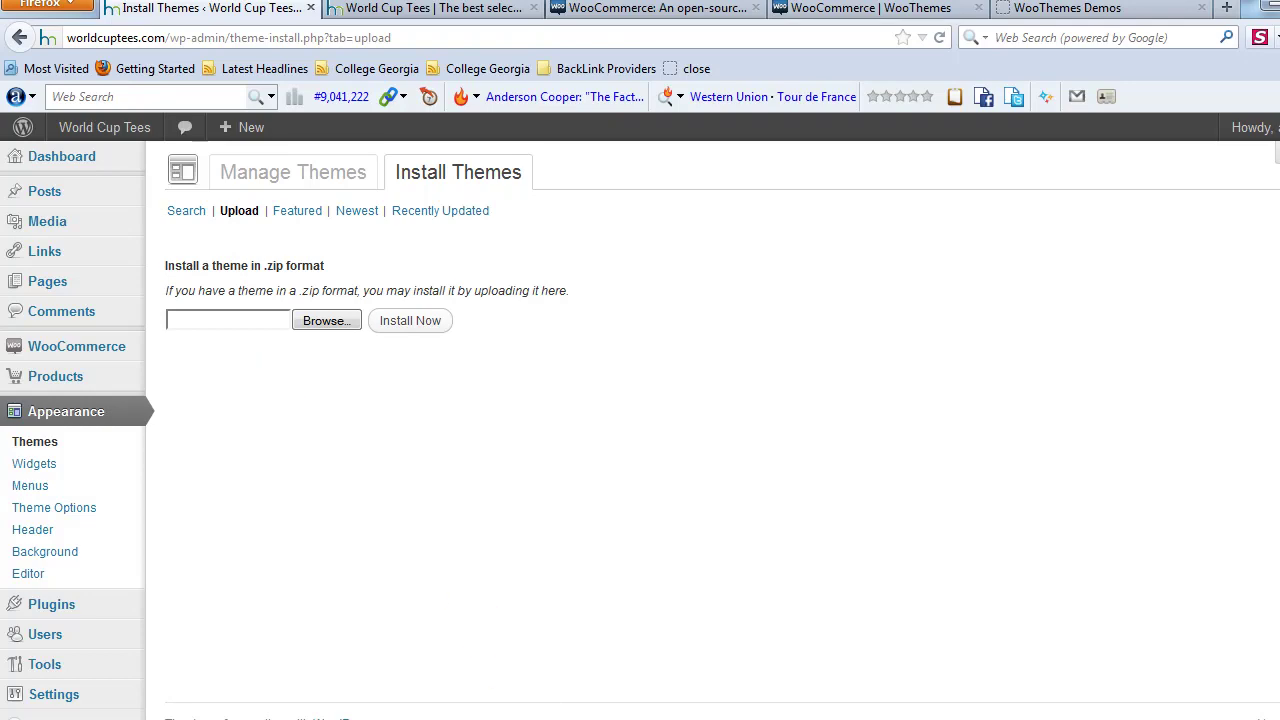
left_click(649, 712)
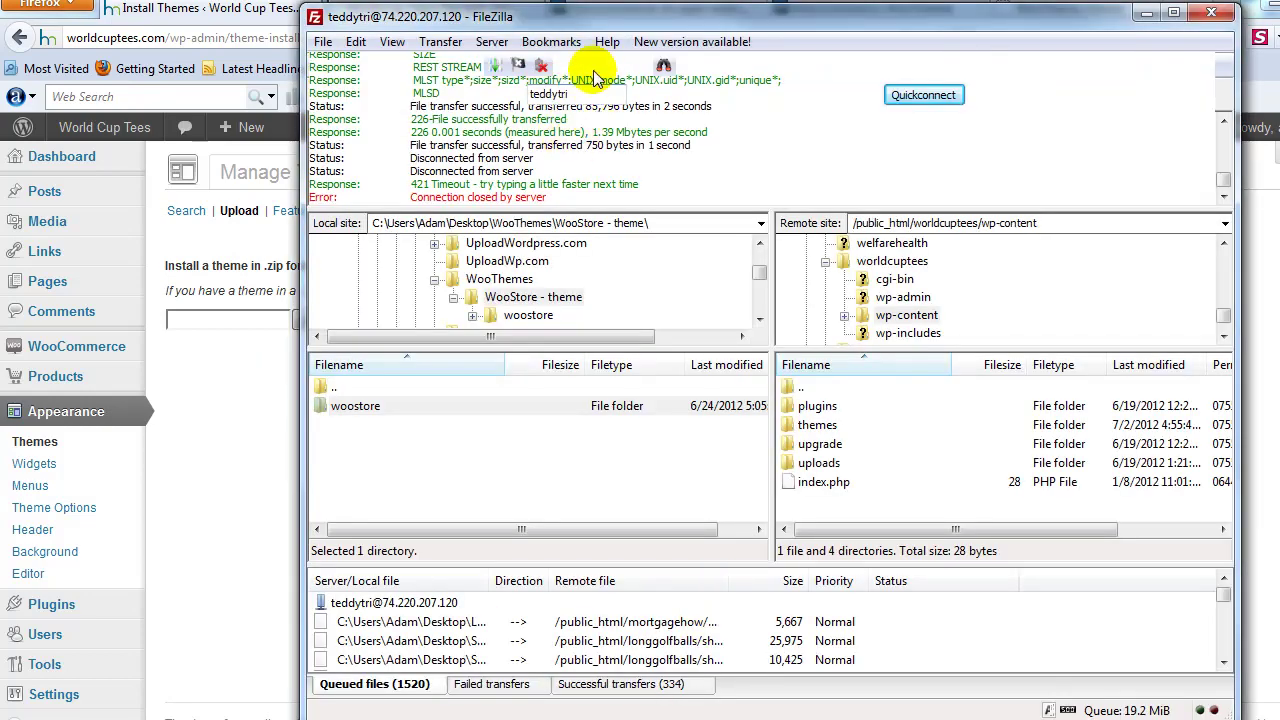
left_click_drag(645, 25, 577, 140)
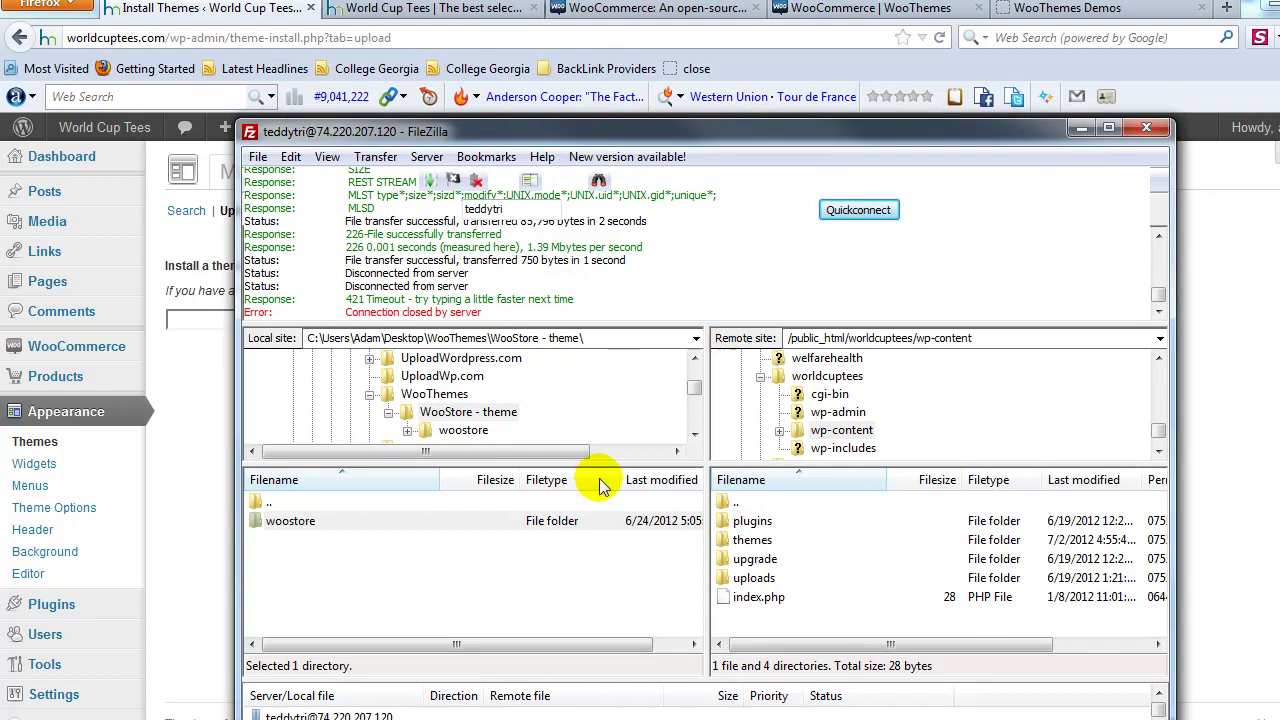
left_click(1083, 129)
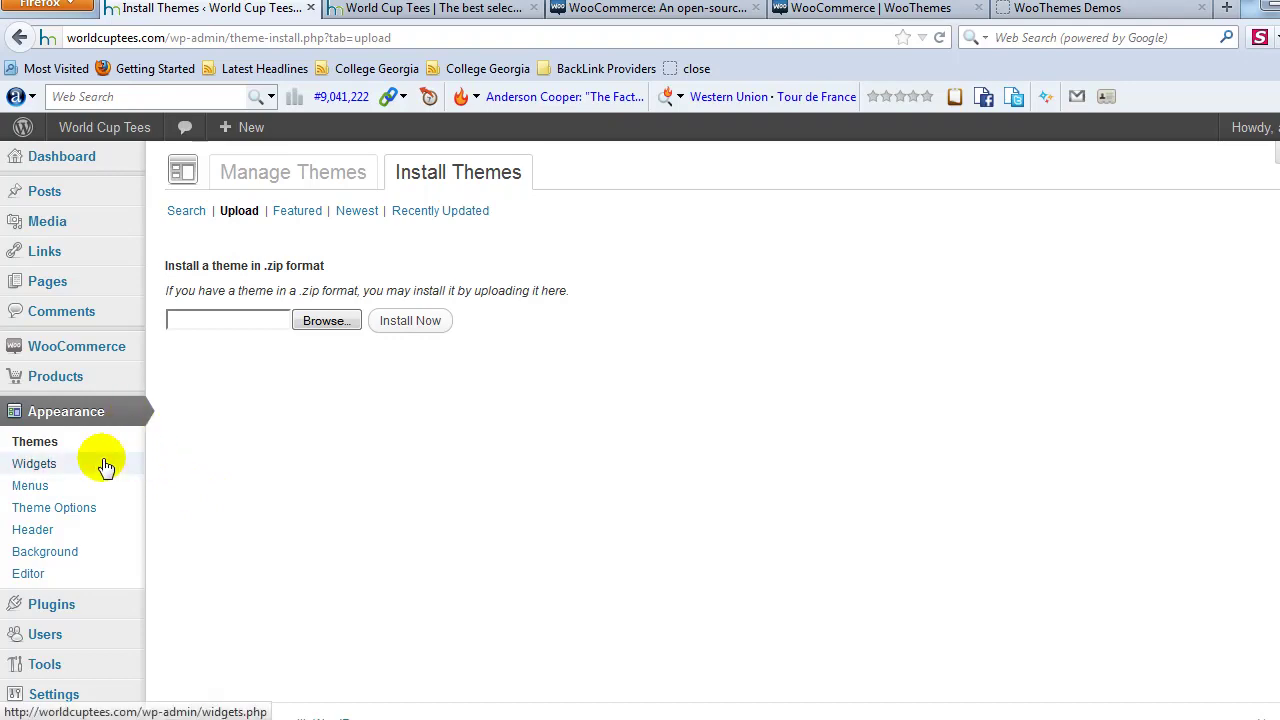
- Activate WooStore from the Available Themes list on the Themes page
left_click(52, 449)
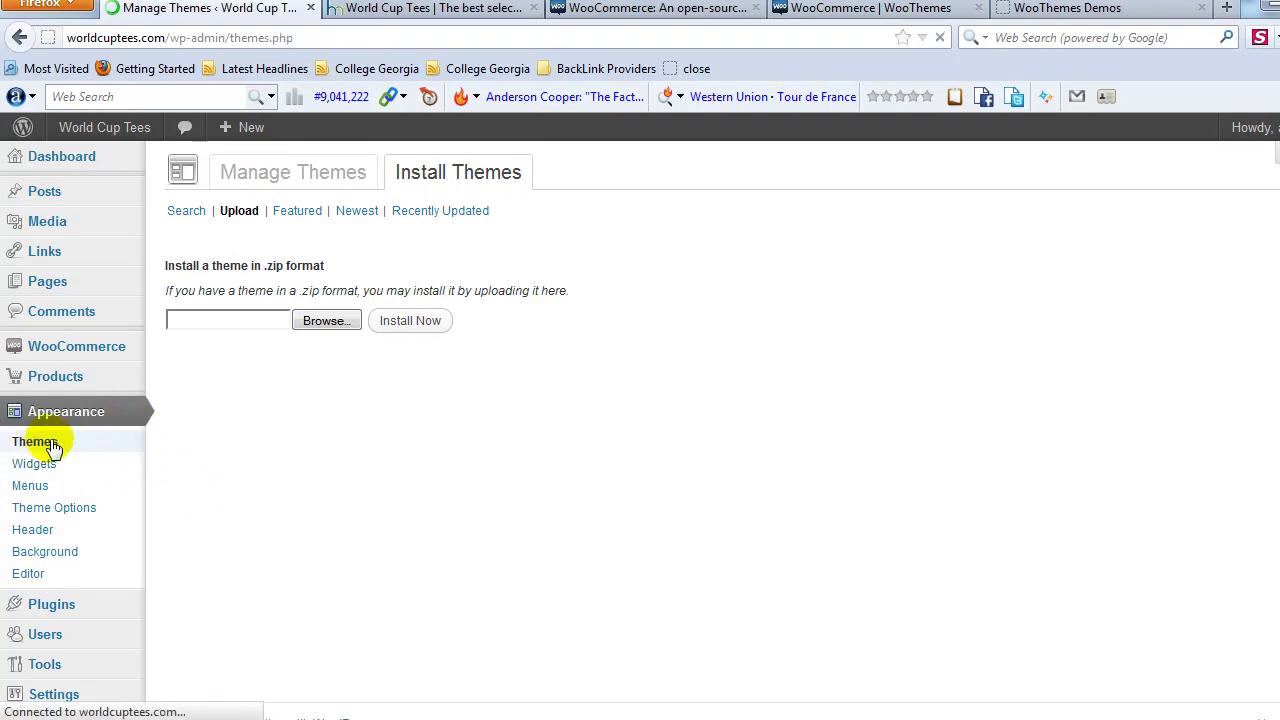
scroll(675, 460, "down", 4)
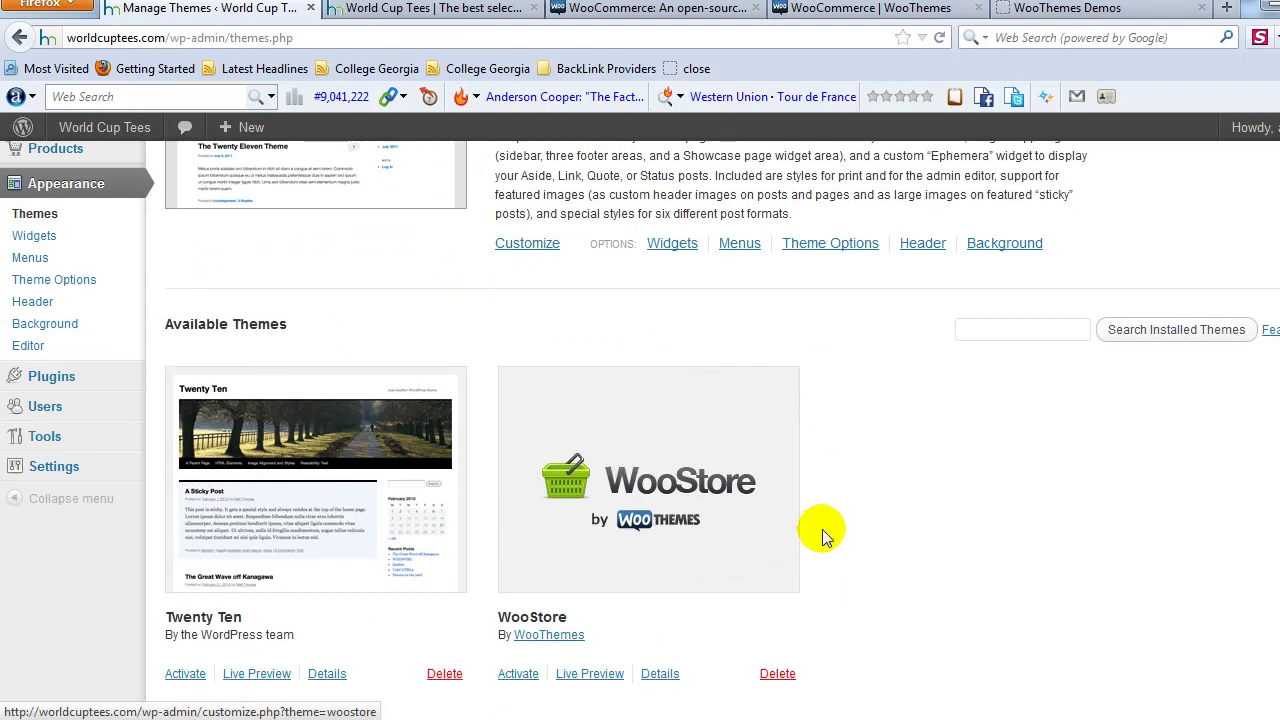
left_click(518, 674)
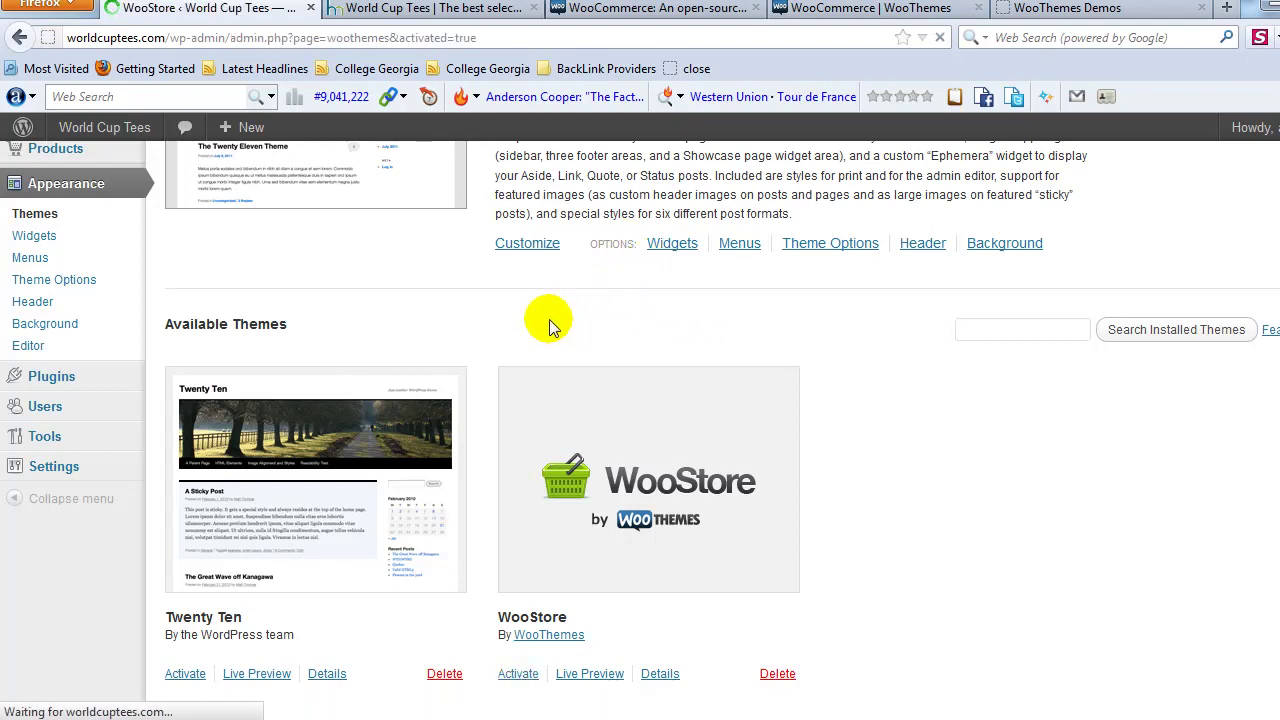
- Review the WooStore 1.3.32 General Settings, with default.css as the theme stylesheet
scroll(560, 338, "up", 5)
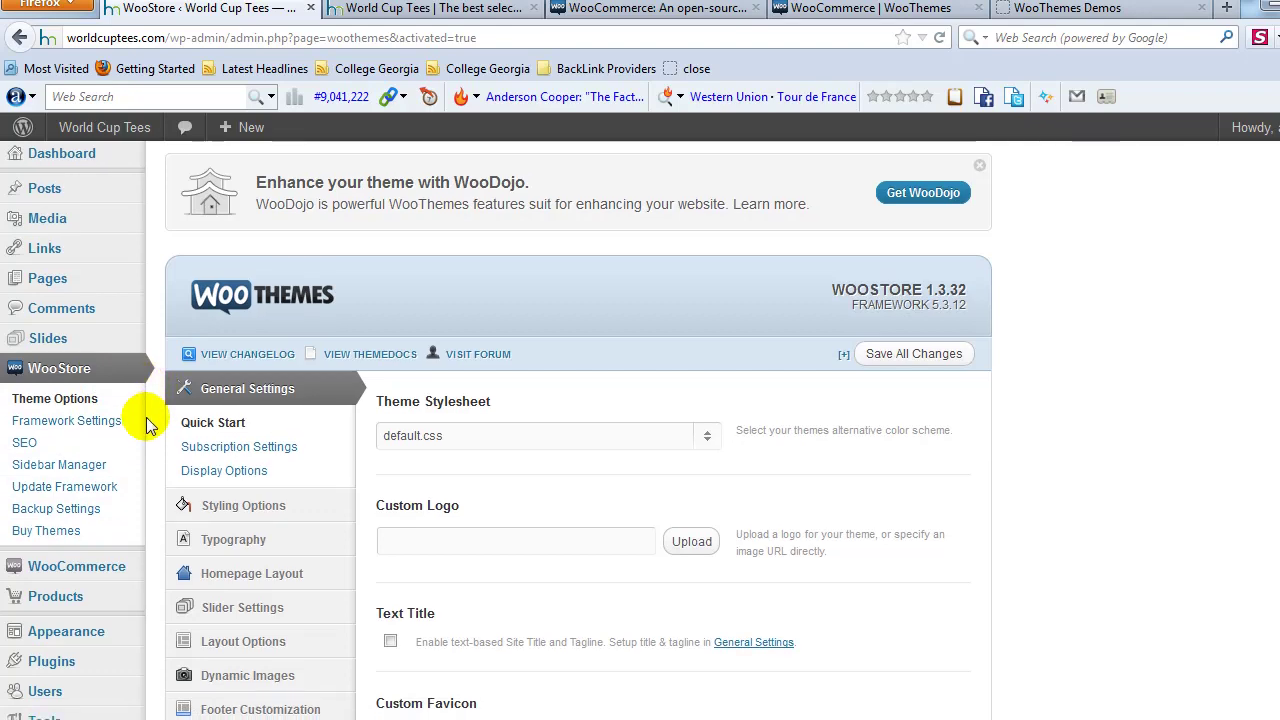
scroll(146, 412, "down", 2)
mouse_move(218, 402)
scroll(218, 402, "up", 4)
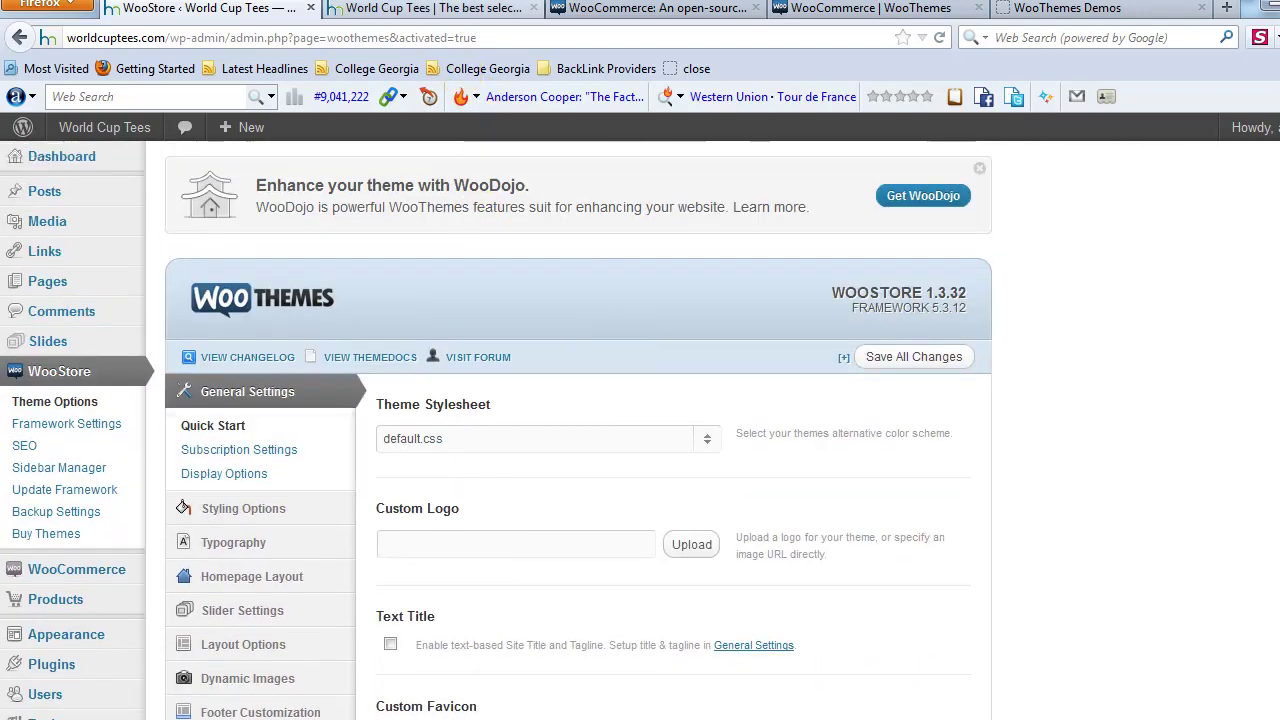
- Reload the World Cup Tees storefront tab to view it in the WooStore theme
left_click(465, 8)
key("F5")
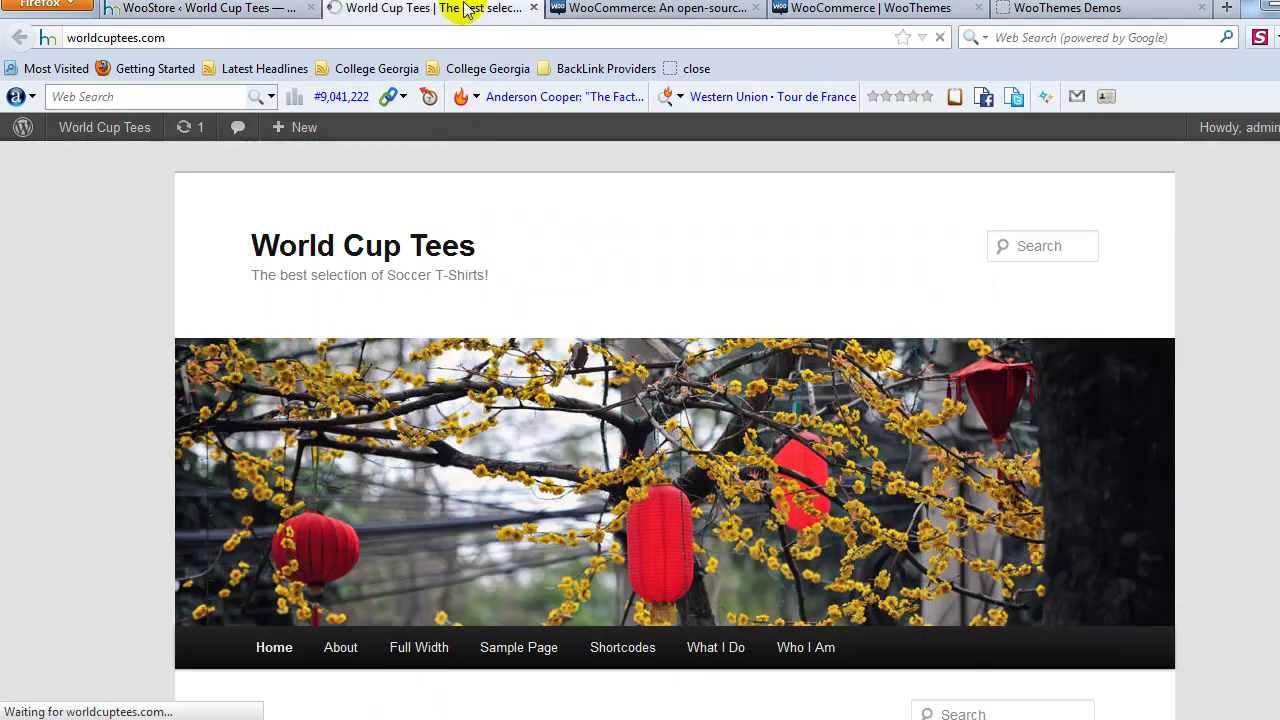